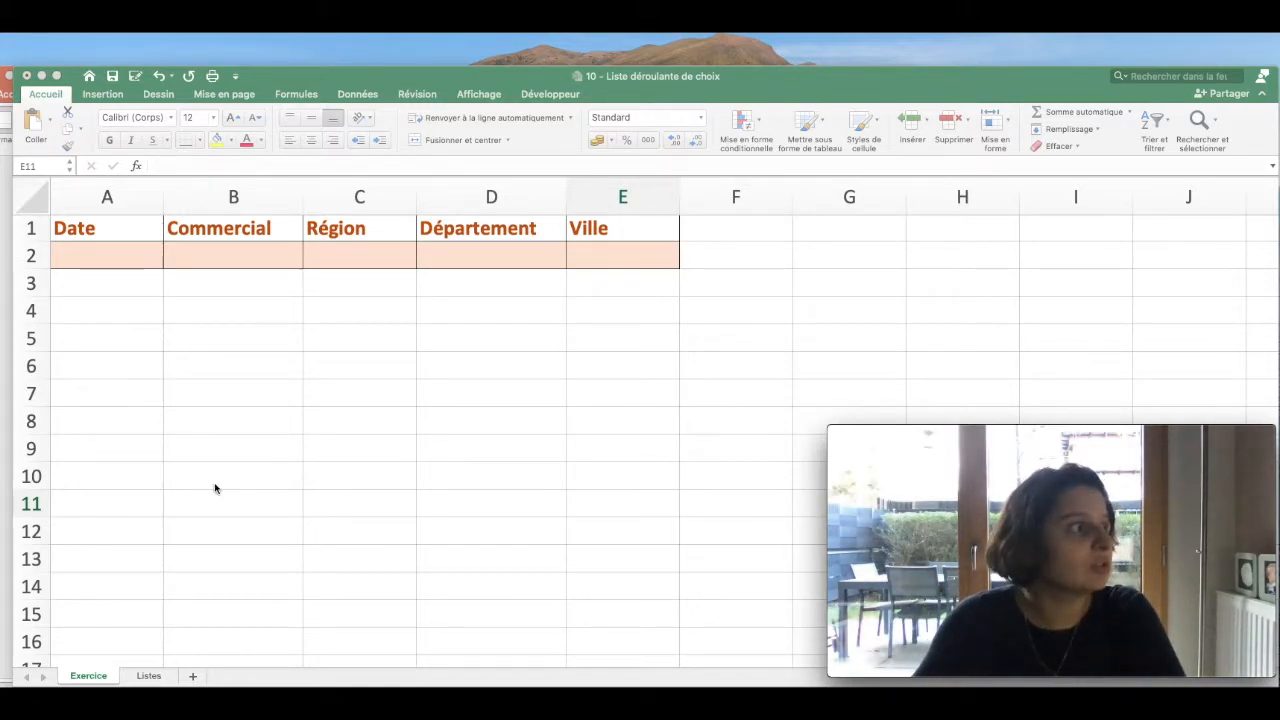
Name the range F2:F9 on the Listes sheet Commerciaux
{"action": "left_click", "coordinate": [243, 263]}
{"action": "left_click", "coordinate": [246, 259]}
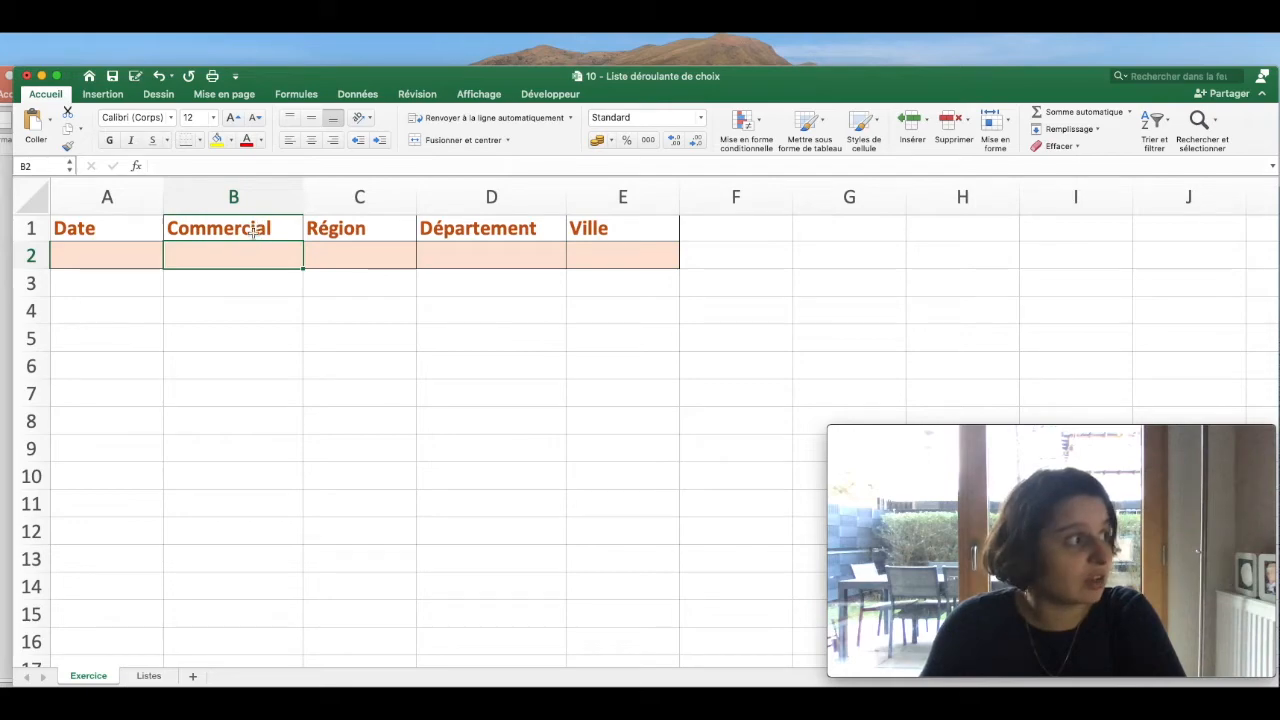
{"action": "left_click", "coordinate": [129, 678]}
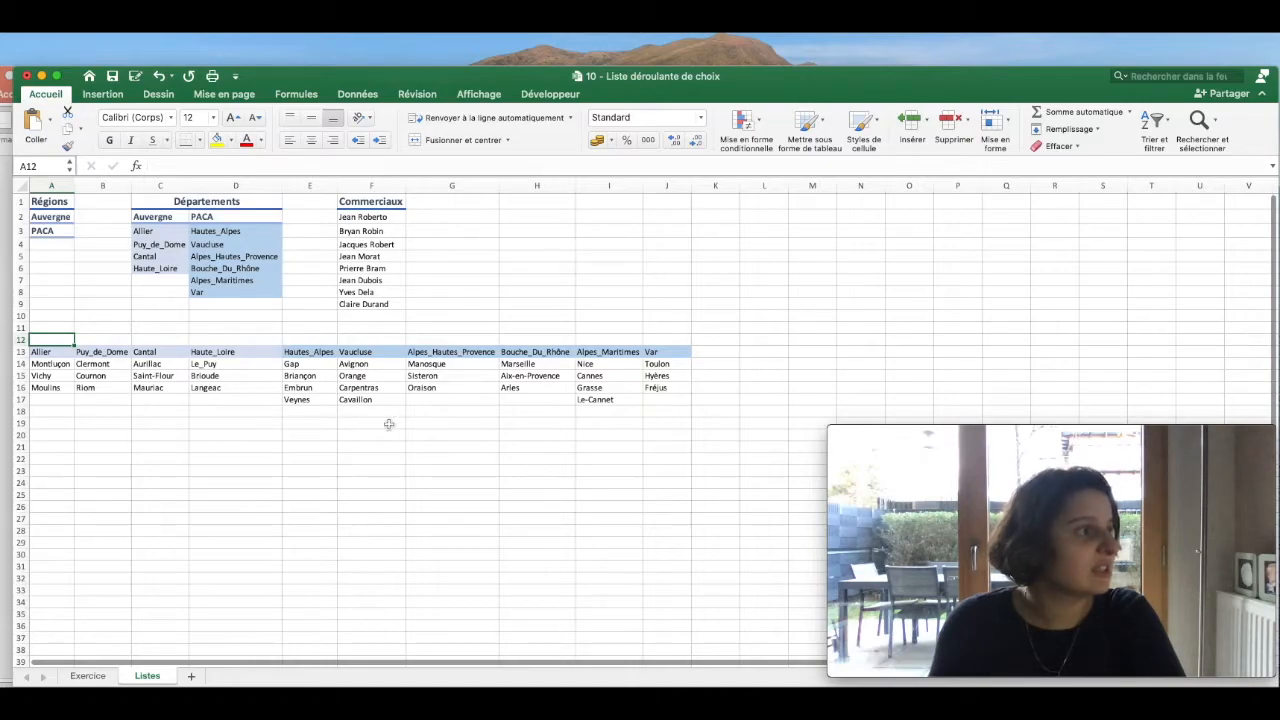
{"action": "left_click_drag", "start_coordinate": [381, 218], "coordinate": [374, 304]}
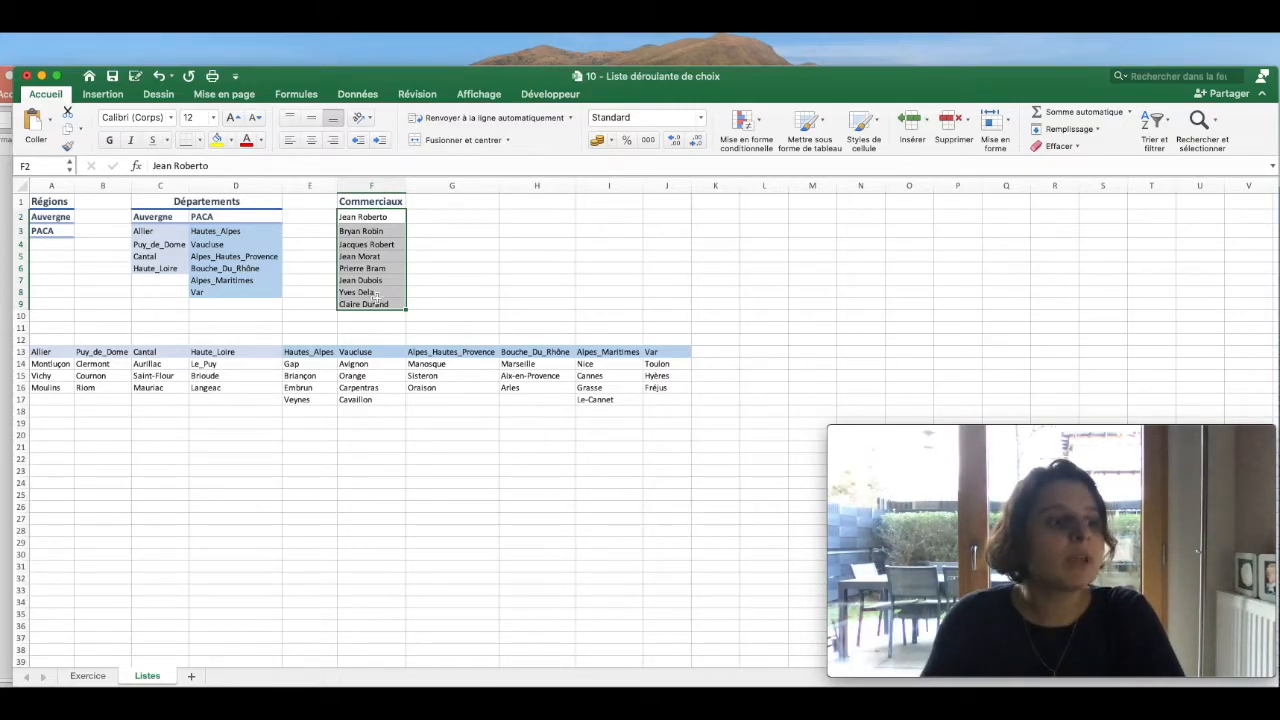
{"action": "left_click", "coordinate": [375, 203]}
{"action": "key", "text": "ctrl+c"}
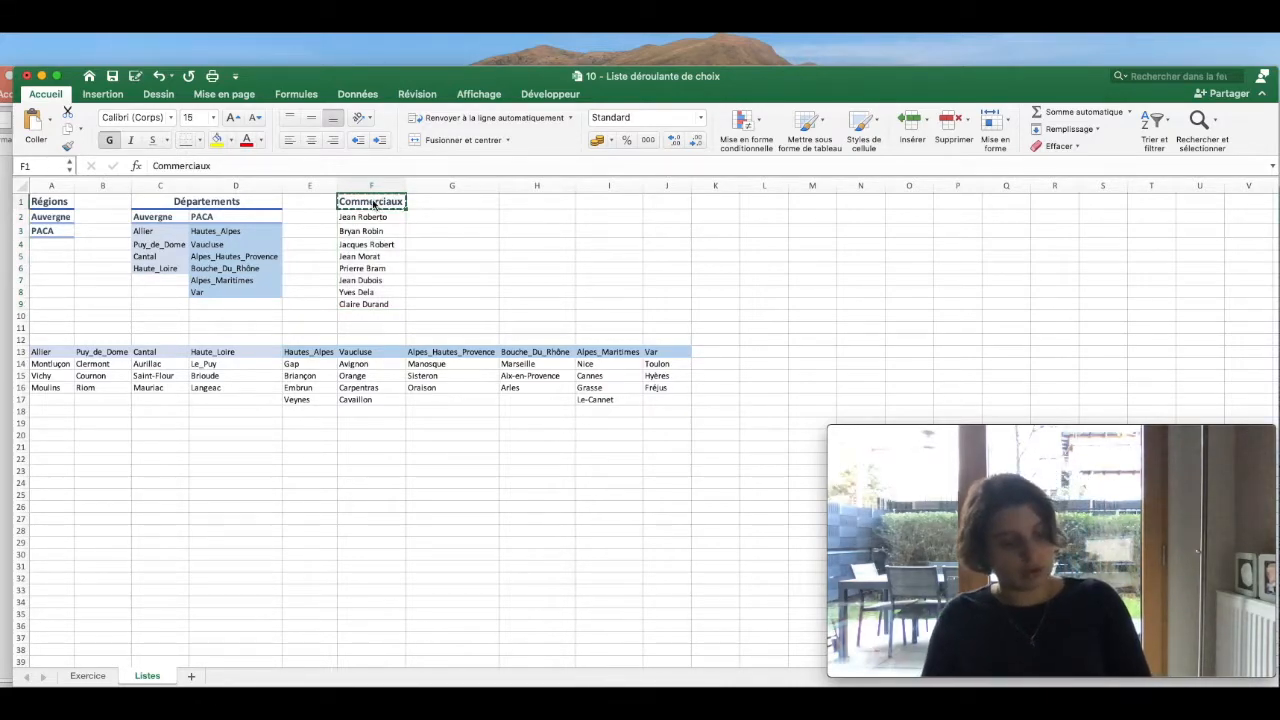
{"action": "left_click_drag", "start_coordinate": [371, 216], "coordinate": [363, 305]}
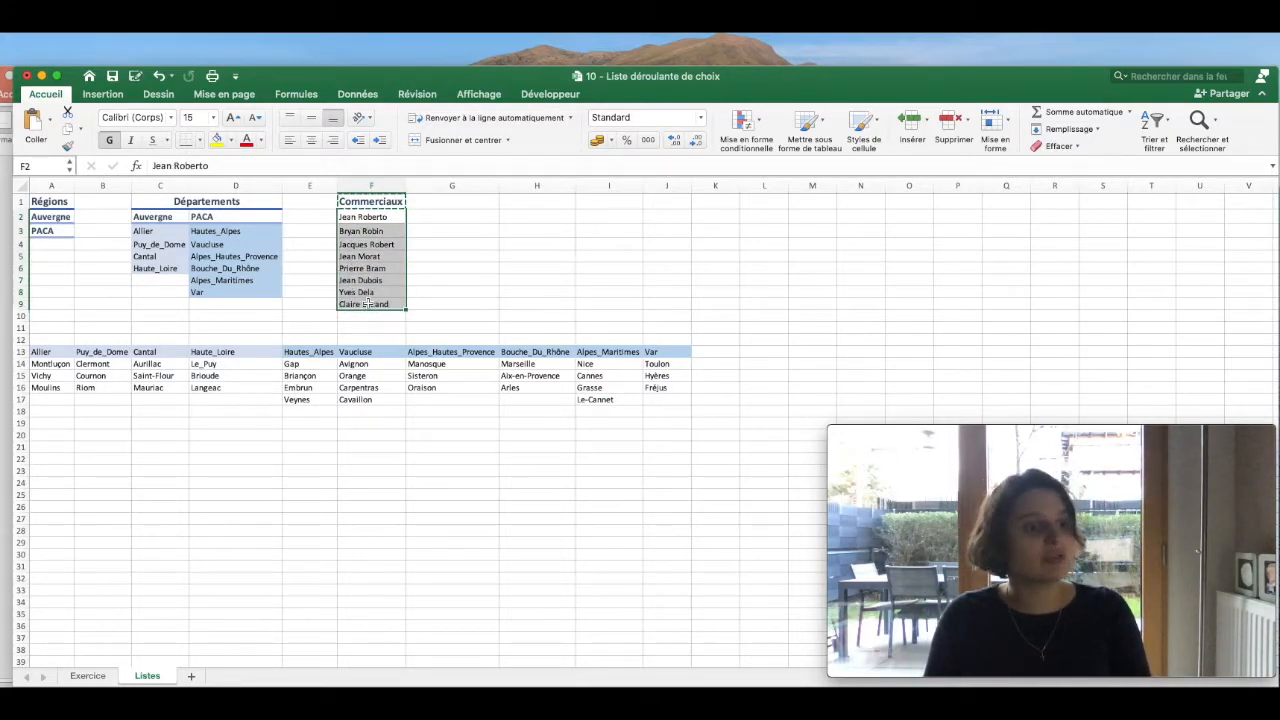
{"action": "left_click", "coordinate": [38, 166]}
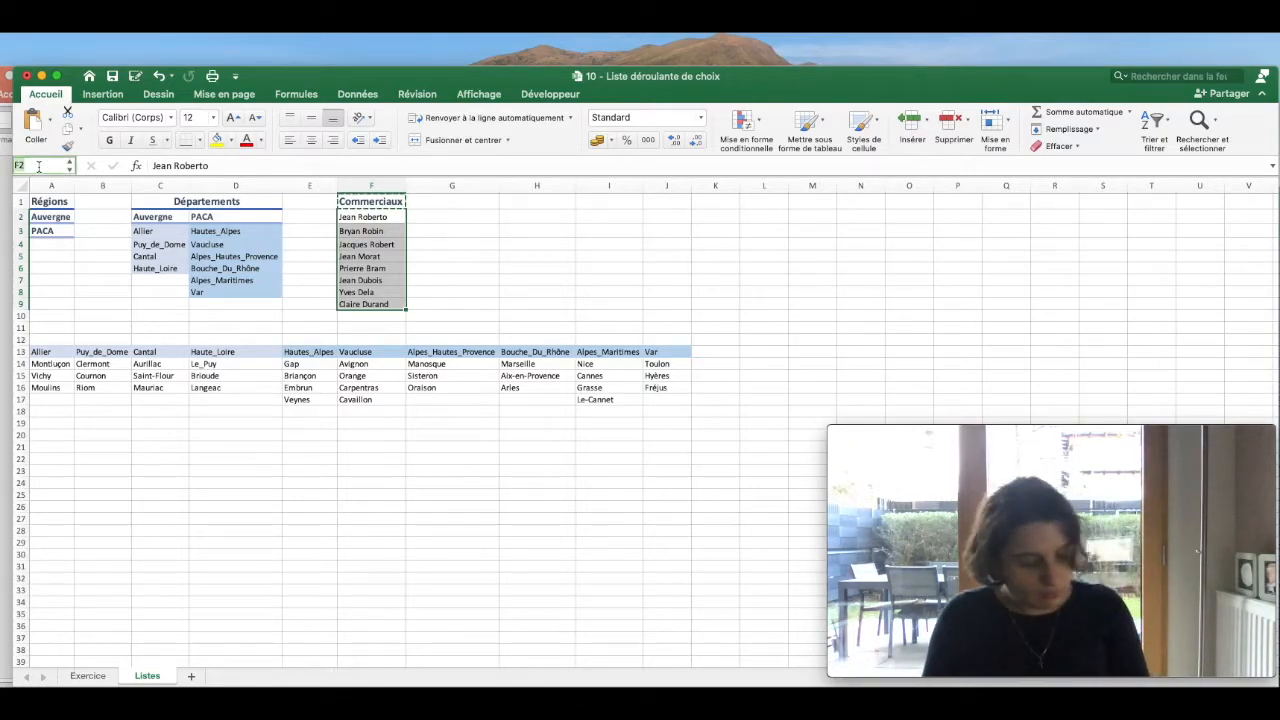
{"action": "type", "text": "Commerciaux"}
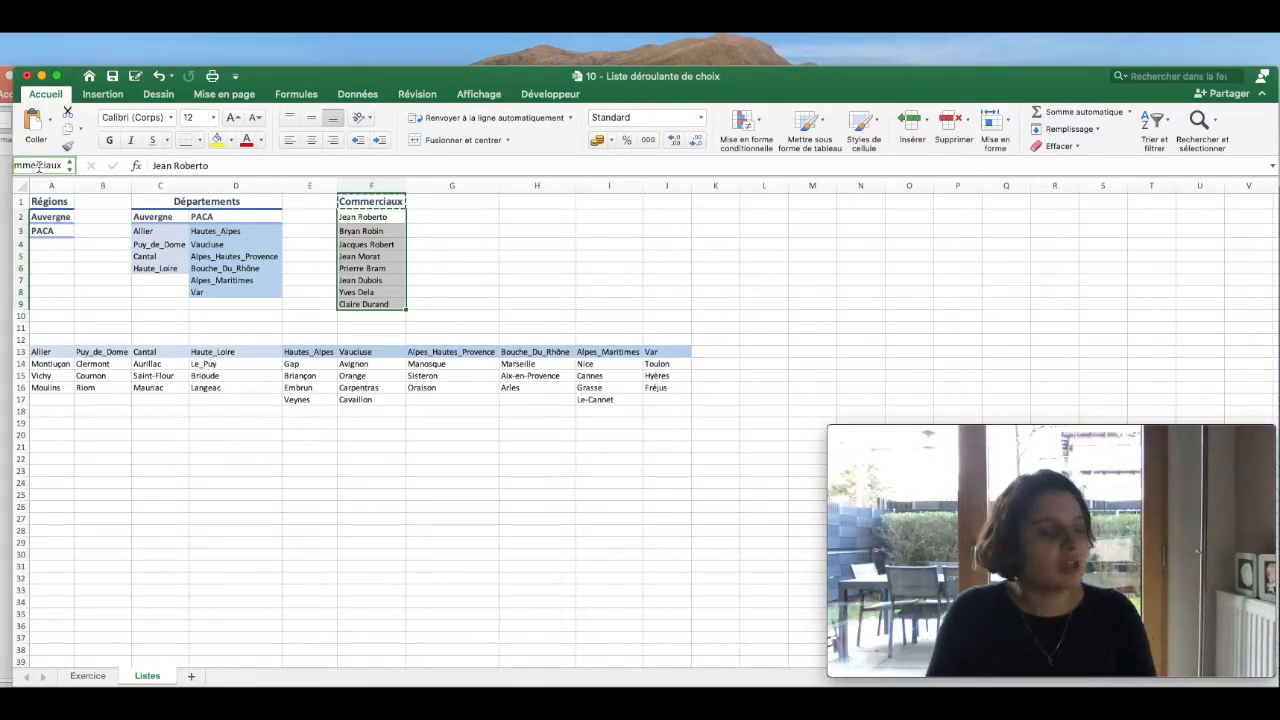
{"action": "key", "text": "Return"}
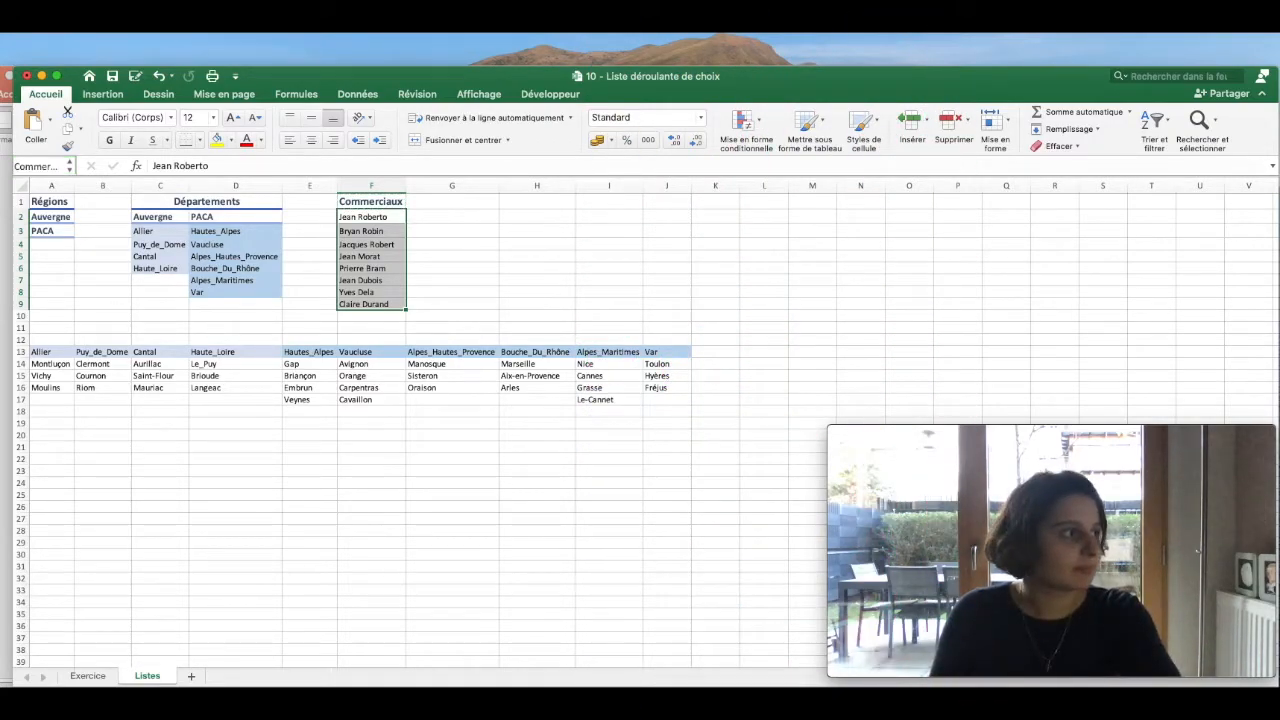
Check which cells the named range Commerciaux covers by selecting it through its name
{"action": "left_click", "coordinate": [532, 282]}
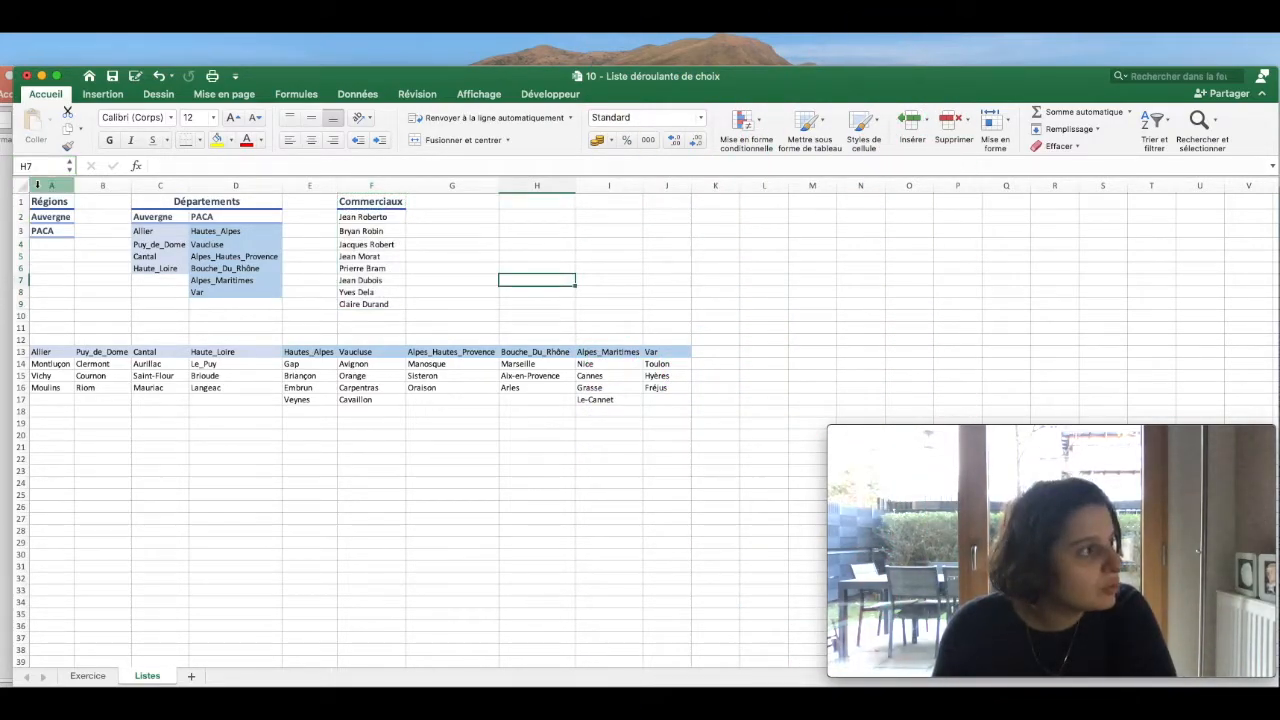
{"action": "left_click", "coordinate": [640, 234]}
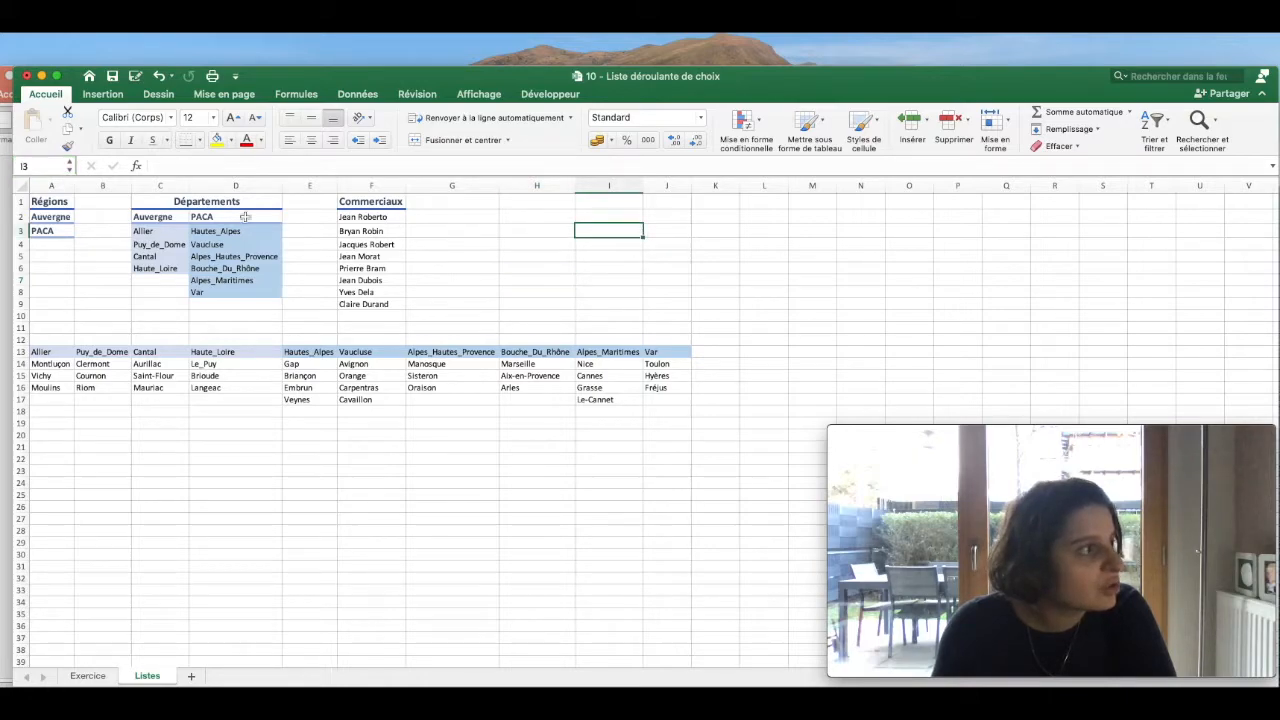
{"action": "left_click", "coordinate": [69, 168]}
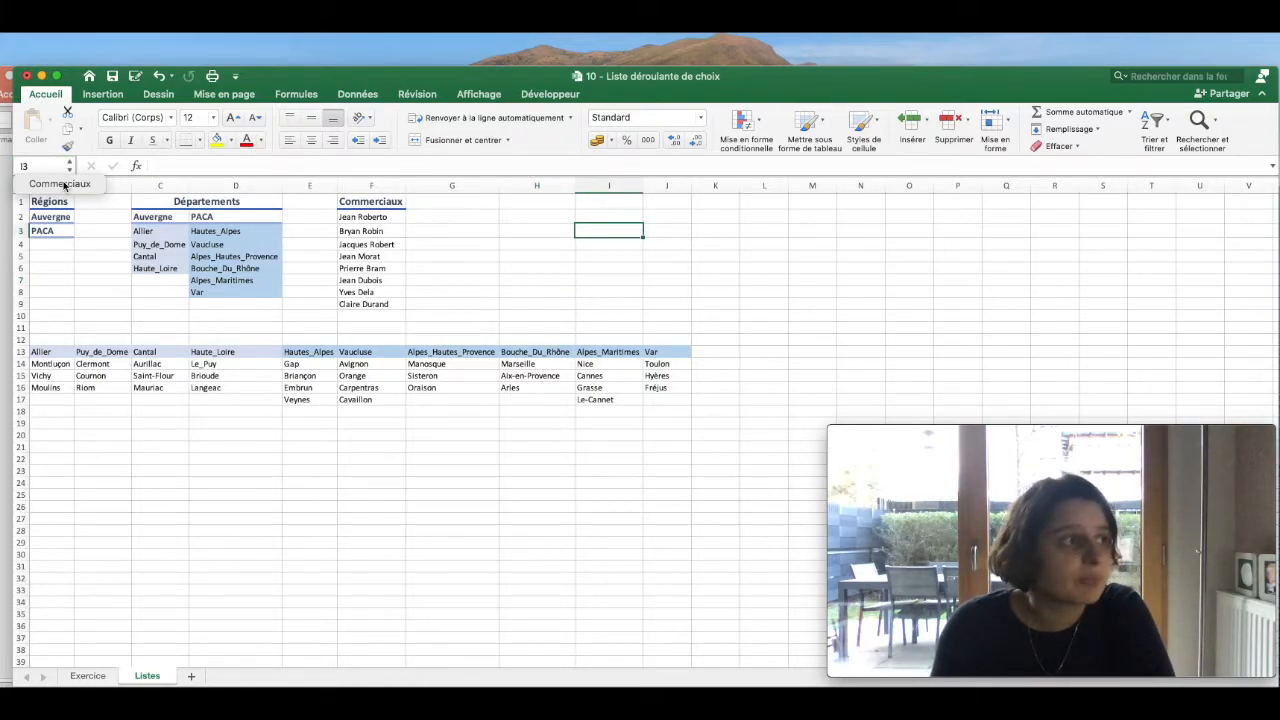
{"action": "left_click", "coordinate": [63, 185]}
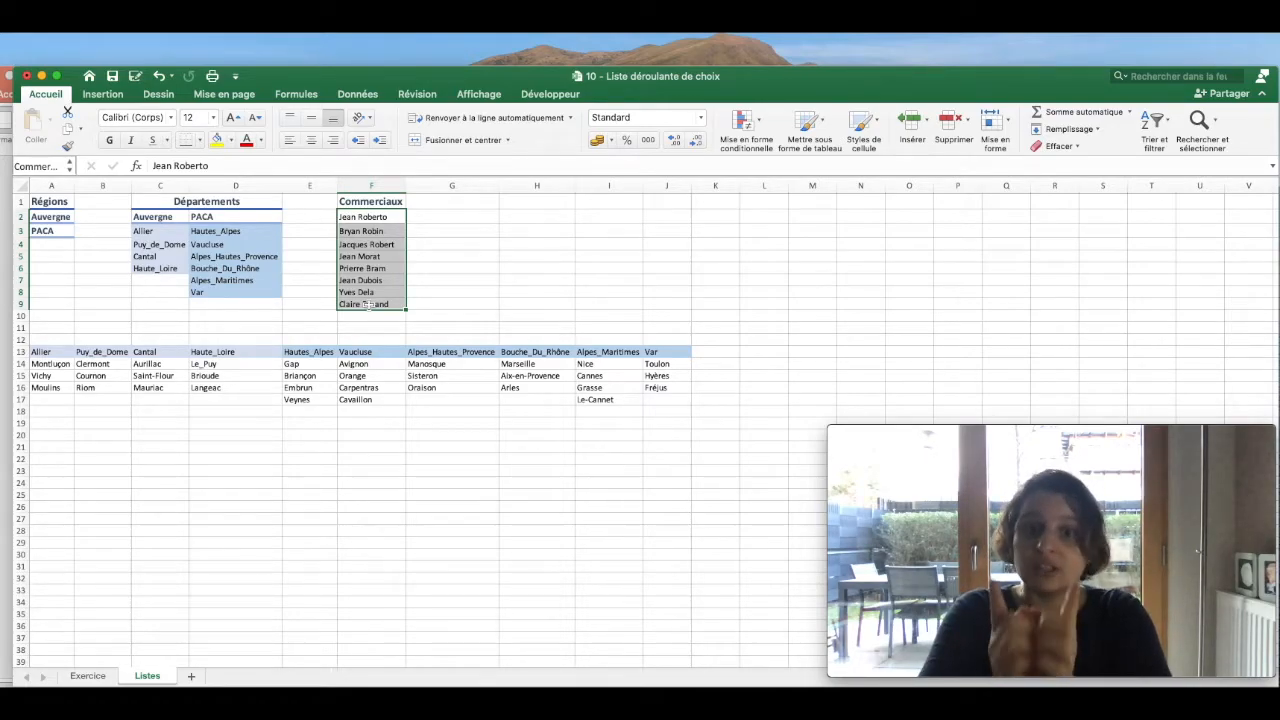
Restrict cell B2 under Commercial on the Exercice sheet to values from a list using data validation
{"action": "left_click", "coordinate": [88, 676]}
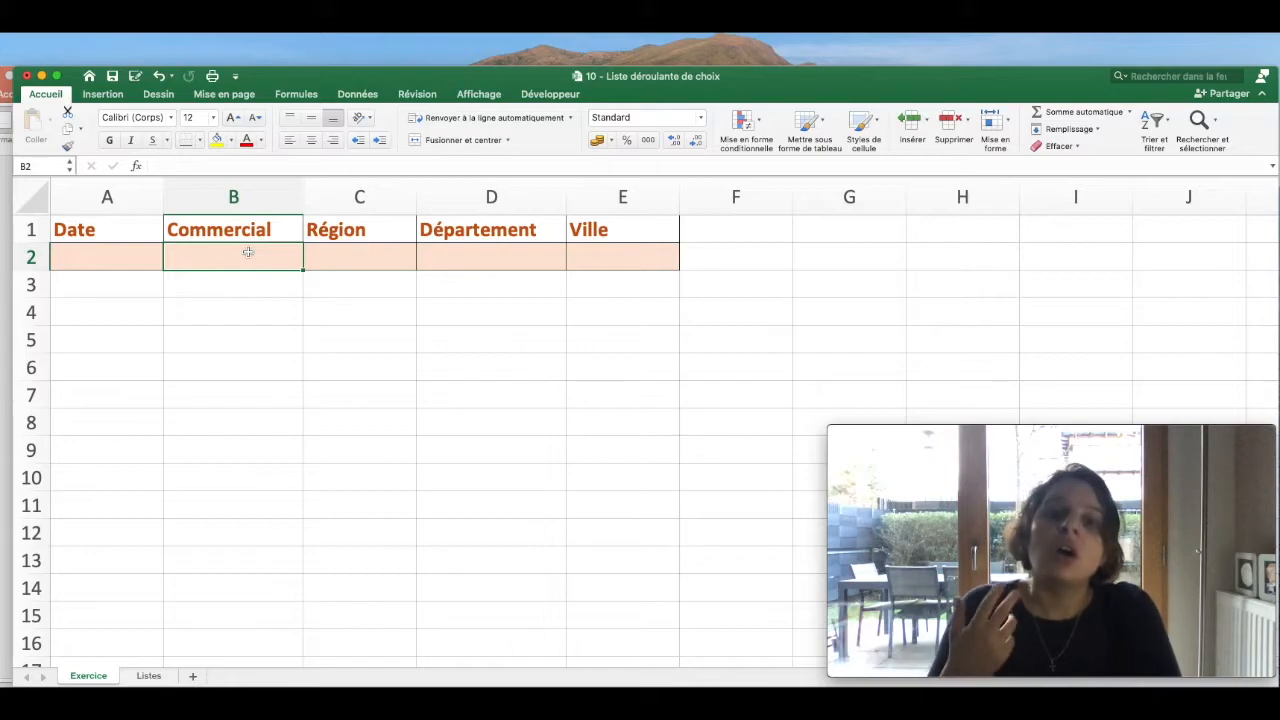
{"action": "left_click", "coordinate": [357, 94]}
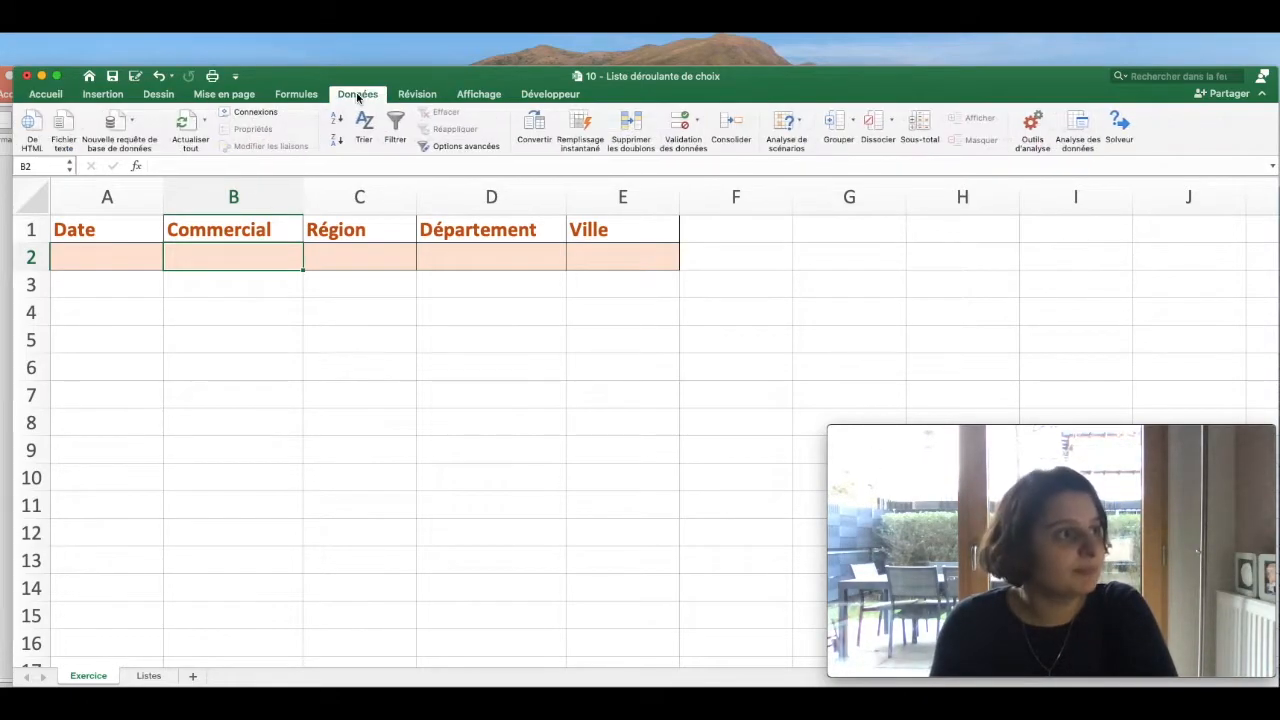
{"action": "left_click", "coordinate": [688, 130]}
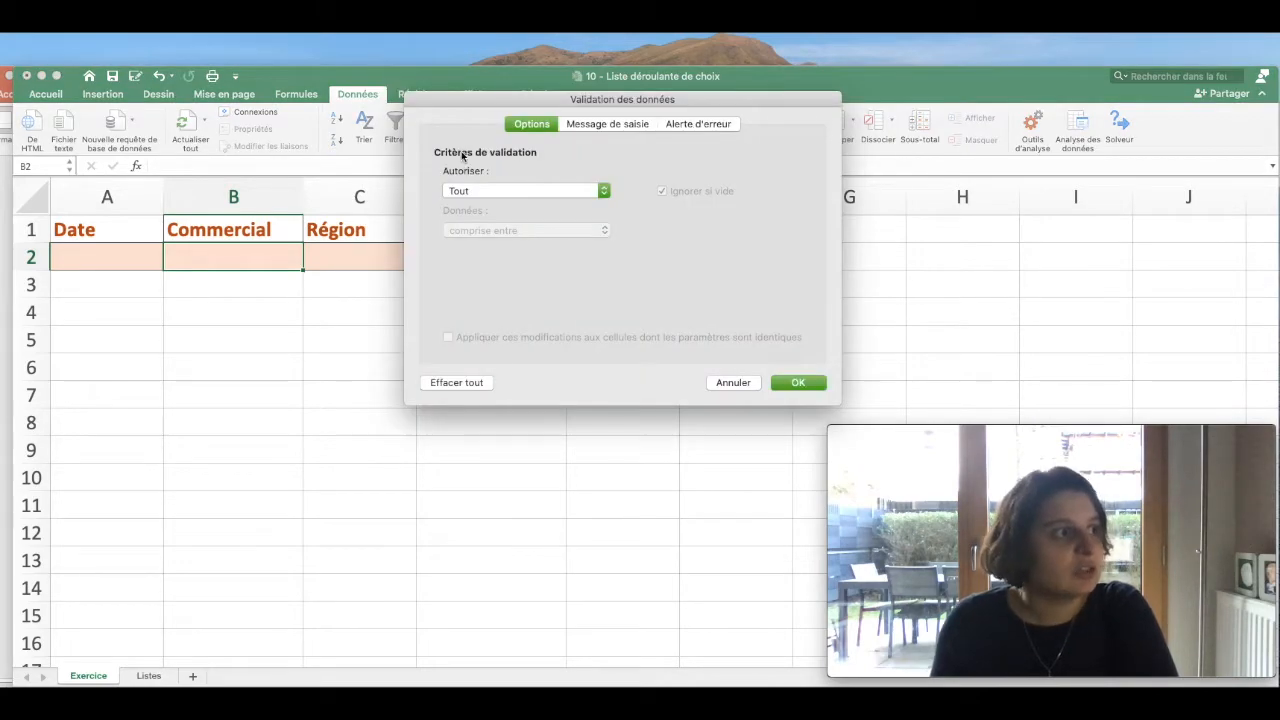
{"action": "left_click", "coordinate": [524, 192]}
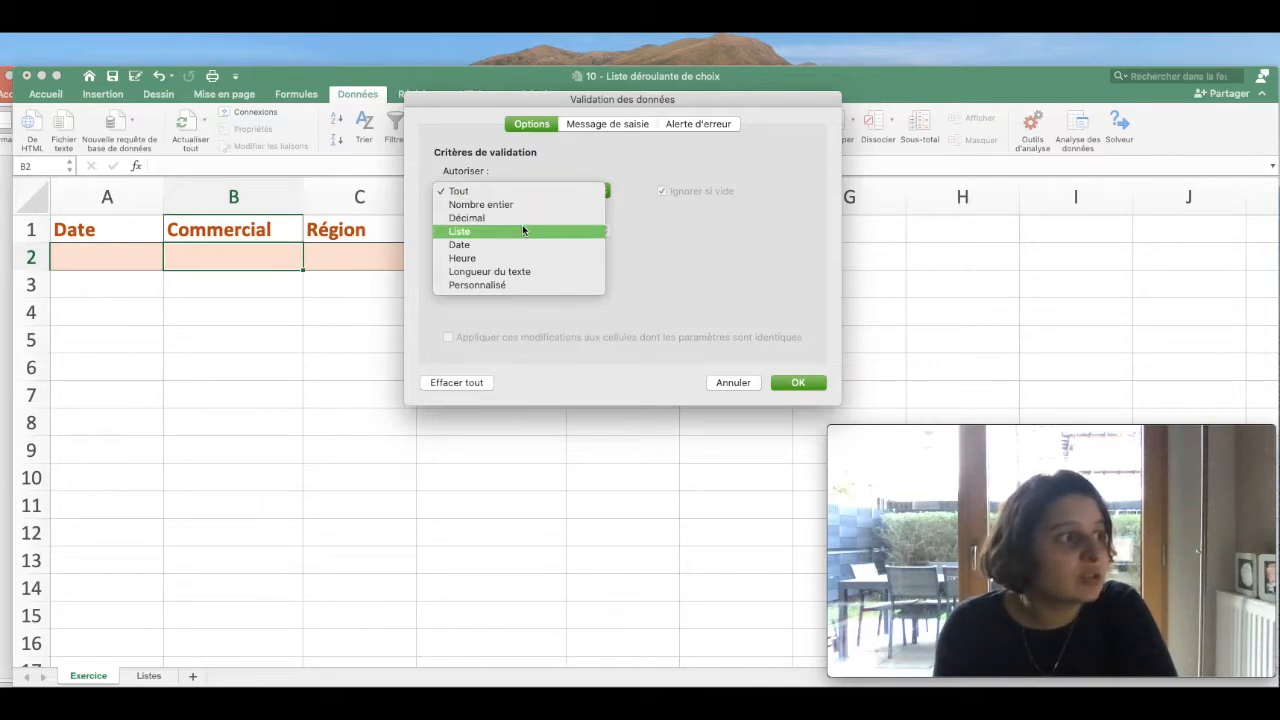
{"action": "left_click", "coordinate": [521, 230]}
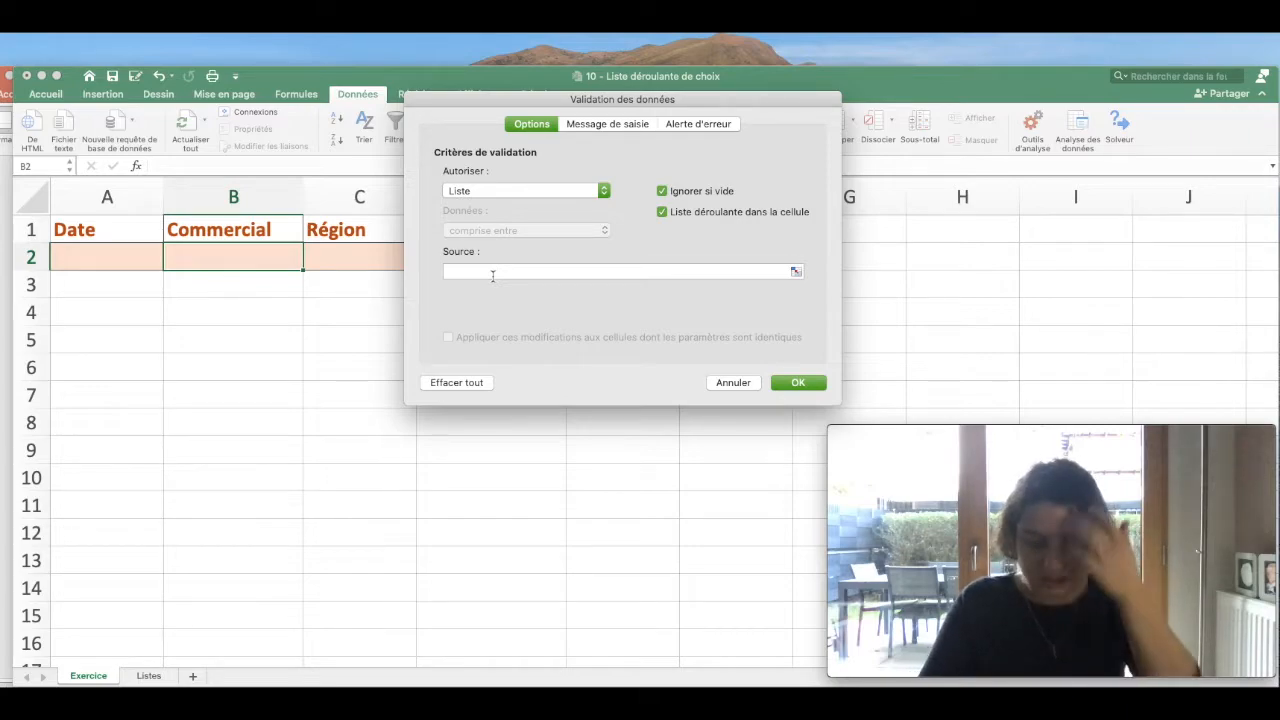
{"action": "left_click", "coordinate": [492, 275]}
{"action": "type", "text": "=cOMMERCIAUX"}
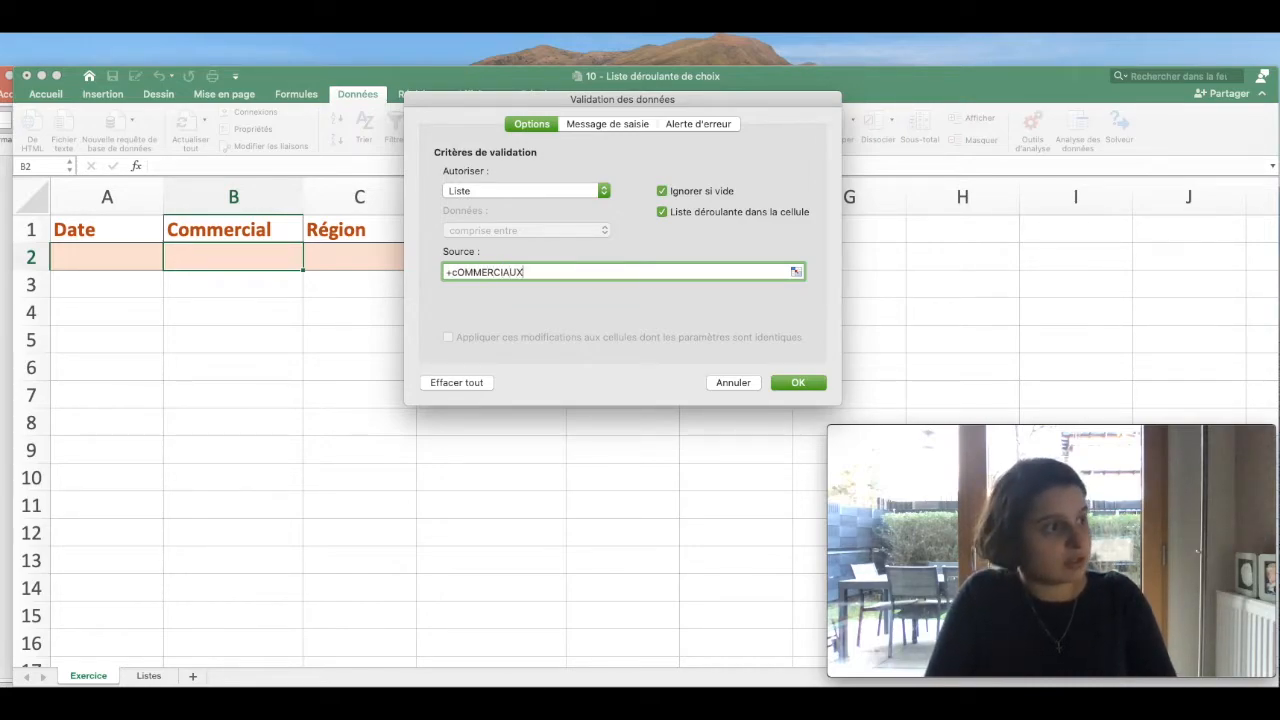
{"action": "key", "text": "shift+Left"}
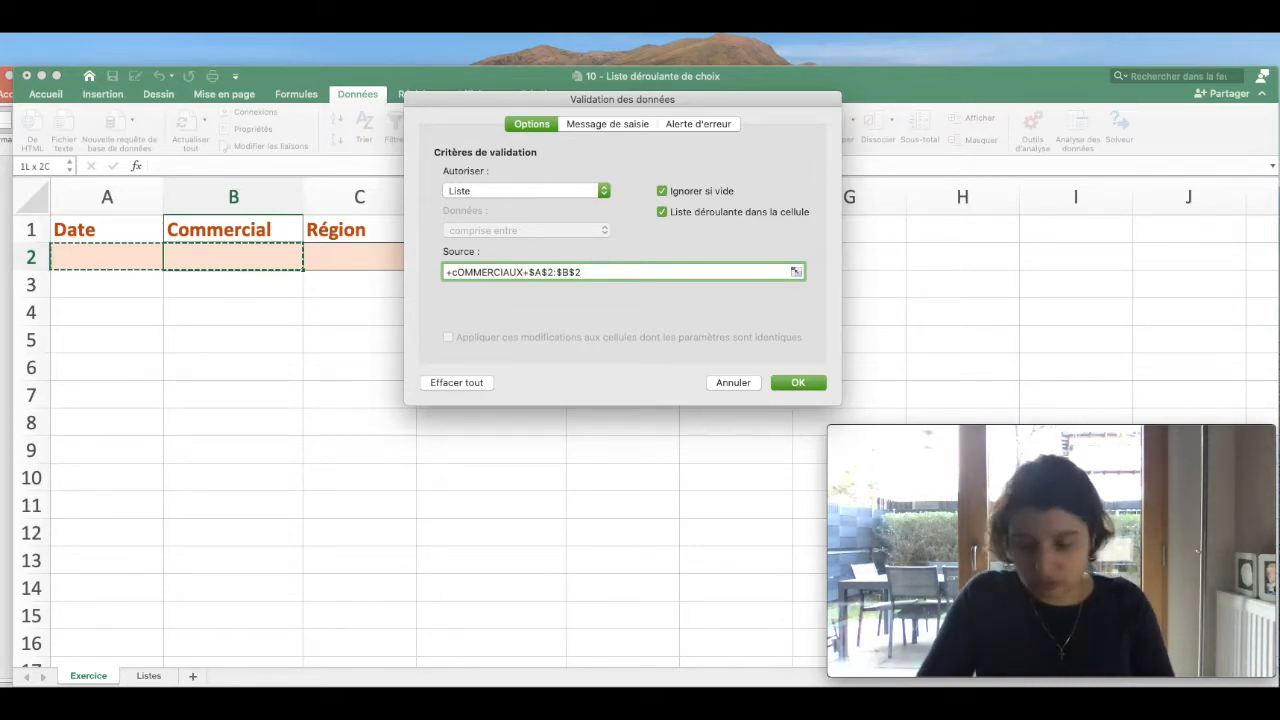
{"action": "key", "text": "BackSpace"}
{"action": "key", "text": "BackSpace"}
{"action": "key", "text": "BackSpace"}
{"action": "key", "text": "BackSpace"}
{"action": "key", "text": "BackSpace"}
{"action": "key", "text": "BackSpace"}
{"action": "key", "text": "BackSpace"}
{"action": "key", "text": "BackSpace"}
{"action": "key", "text": "BackSpace"}
{"action": "key", "text": "BackSpace"}
{"action": "key", "text": "BackSpace"}
{"action": "key", "text": "BackSpace"}
{"action": "key", "text": "BackSpace"}
{"action": "key", "text": "BackSpace"}
{"action": "key", "text": "BackSpace"}
{"action": "key", "text": "BackSpace"}
{"action": "key", "text": "BackSpace"}
{"action": "key", "text": "BackSpace"}
{"action": "key", "text": "BackSpace"}
{"action": "key", "text": "BackSpace"}
{"action": "key", "text": "BackSpace"}
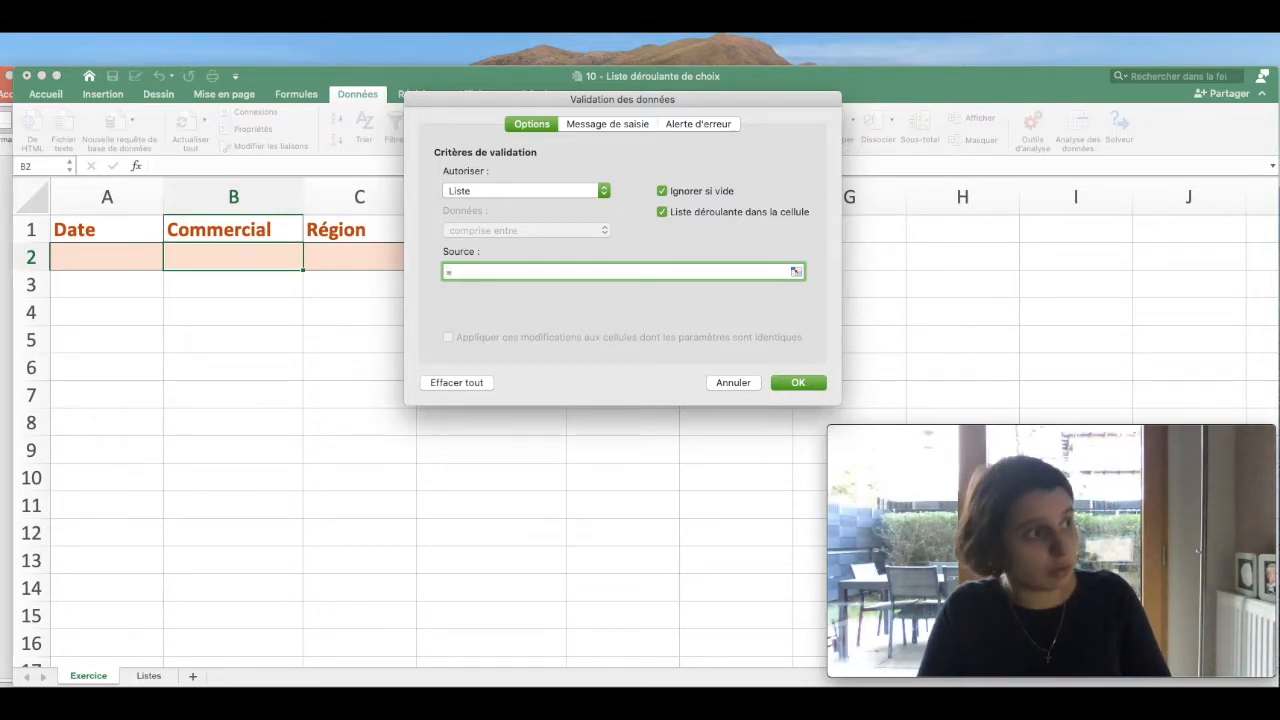
Set the validation list's source to =commerciaux and choose the fourth salesperson from the drop-down list in B2
{"action": "type", "text": "commerciaux"}
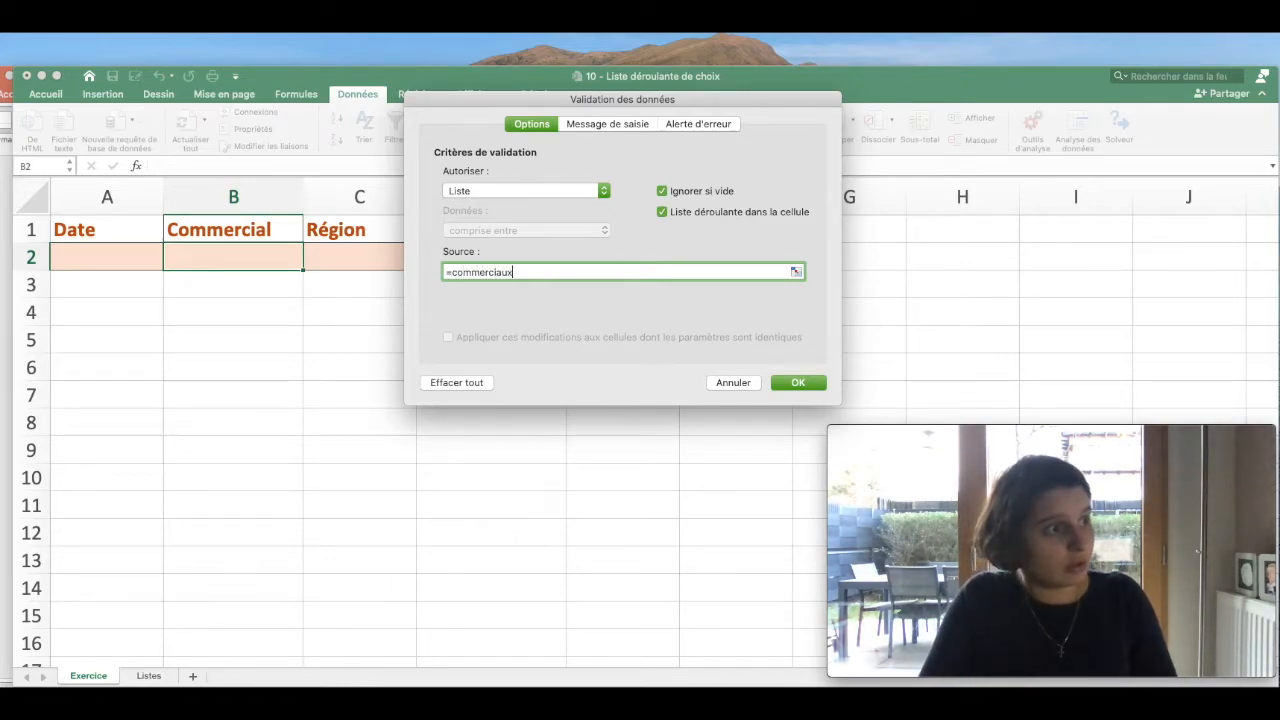
{"action": "key", "text": "Return"}
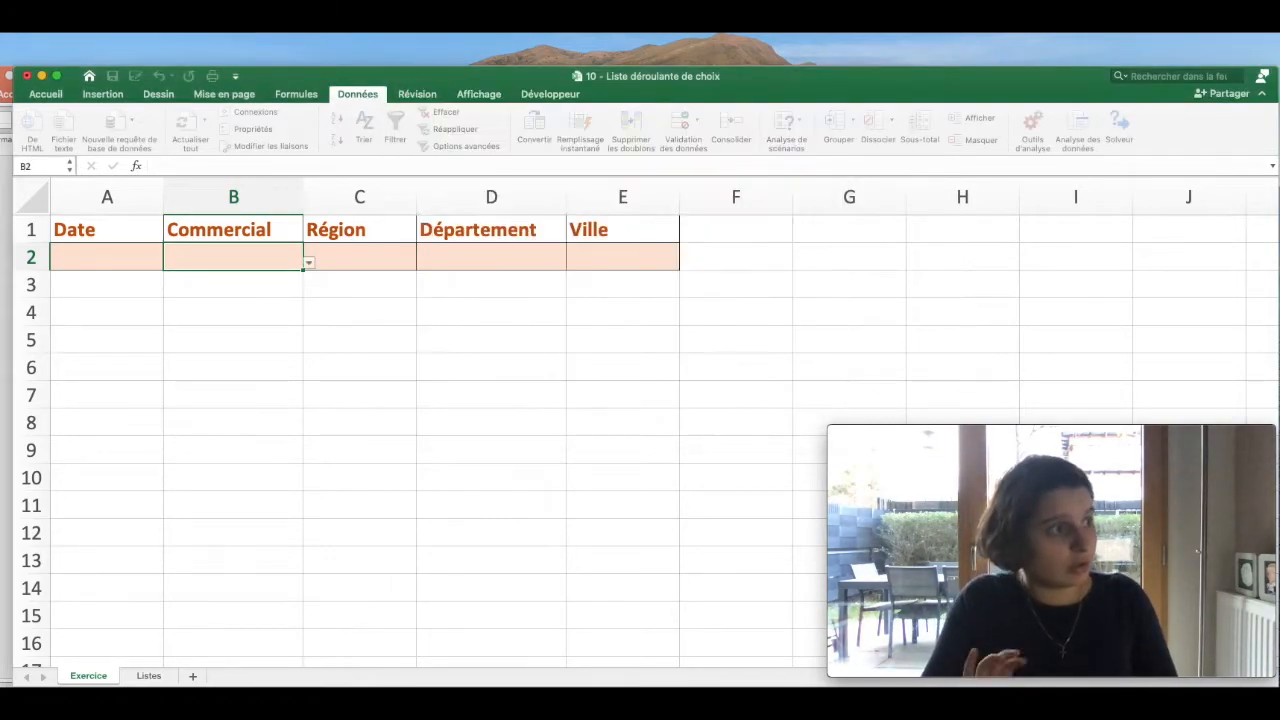
{"action": "left_click", "coordinate": [309, 263]}
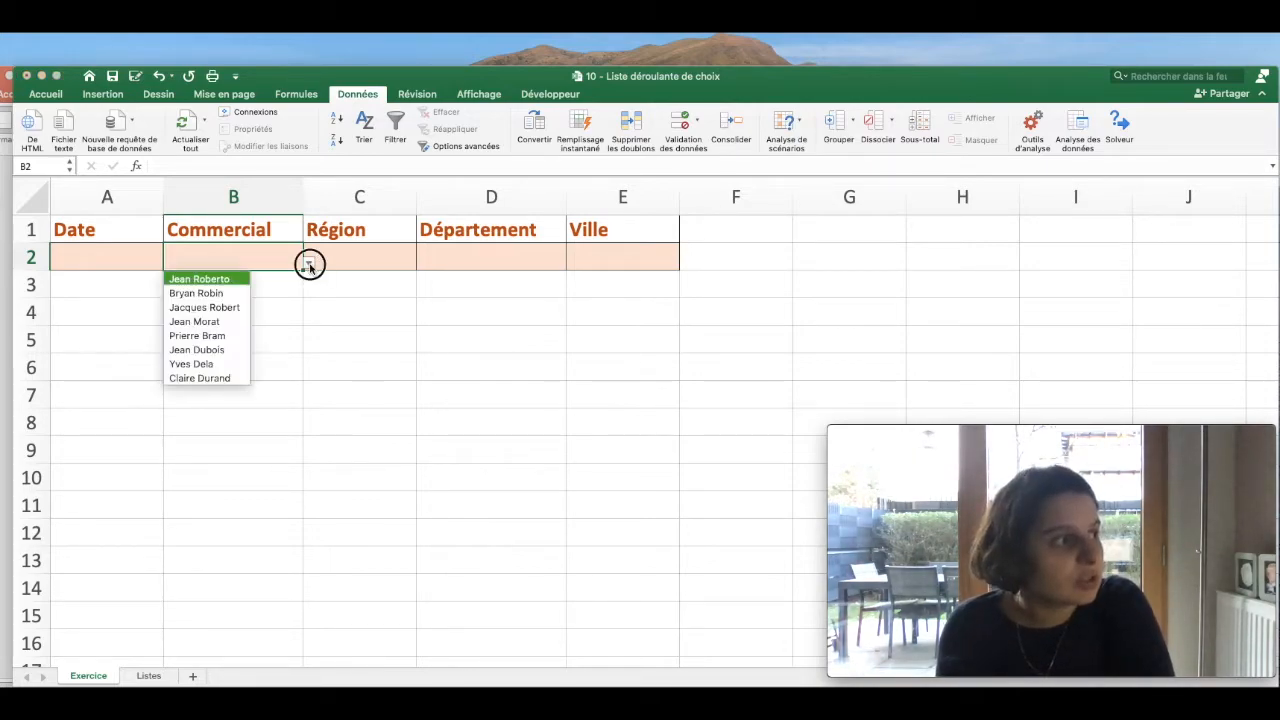
{"action": "left_click", "coordinate": [233, 323]}
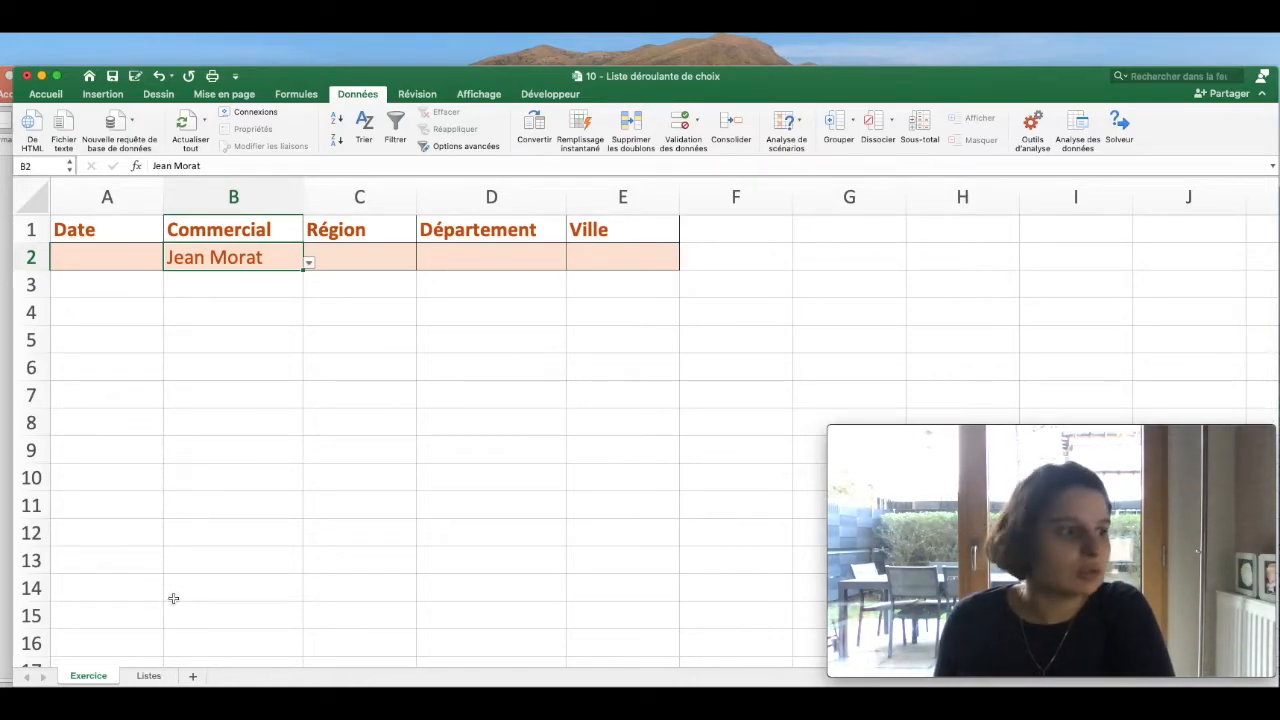
Add a new salesperson's full name in cell F10, at the end of the Commerciaux list on the Listes sheet
{"action": "left_click", "coordinate": [148, 676]}
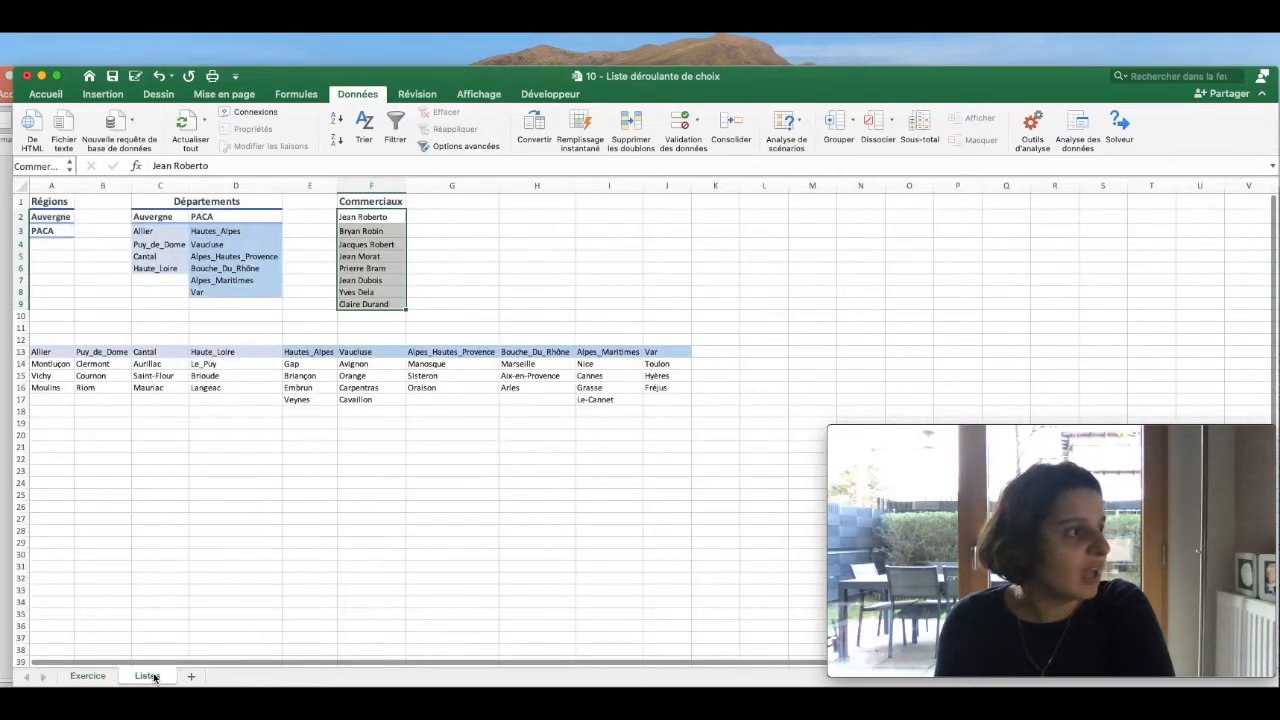
{"action": "left_click", "coordinate": [352, 316]}
{"action": "type", "text": "Marion Arend"}
{"action": "key", "text": "Return"}
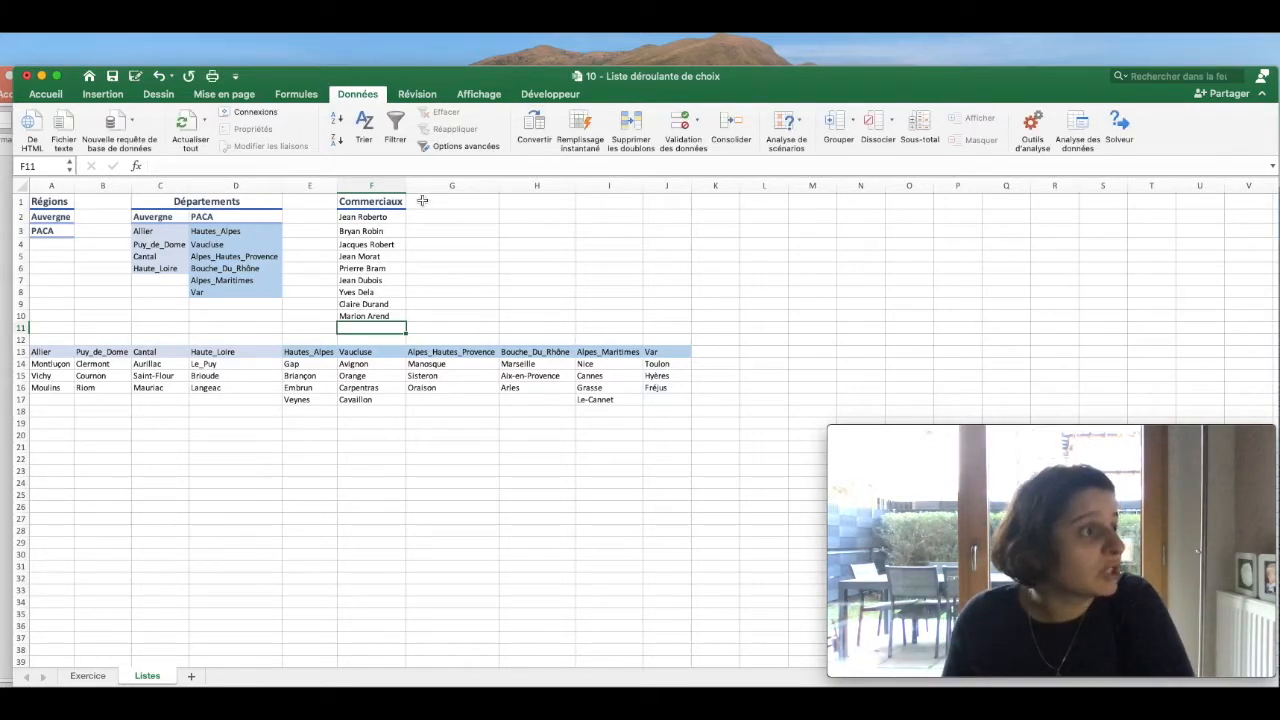
{"action": "left_click", "coordinate": [290, 94]}
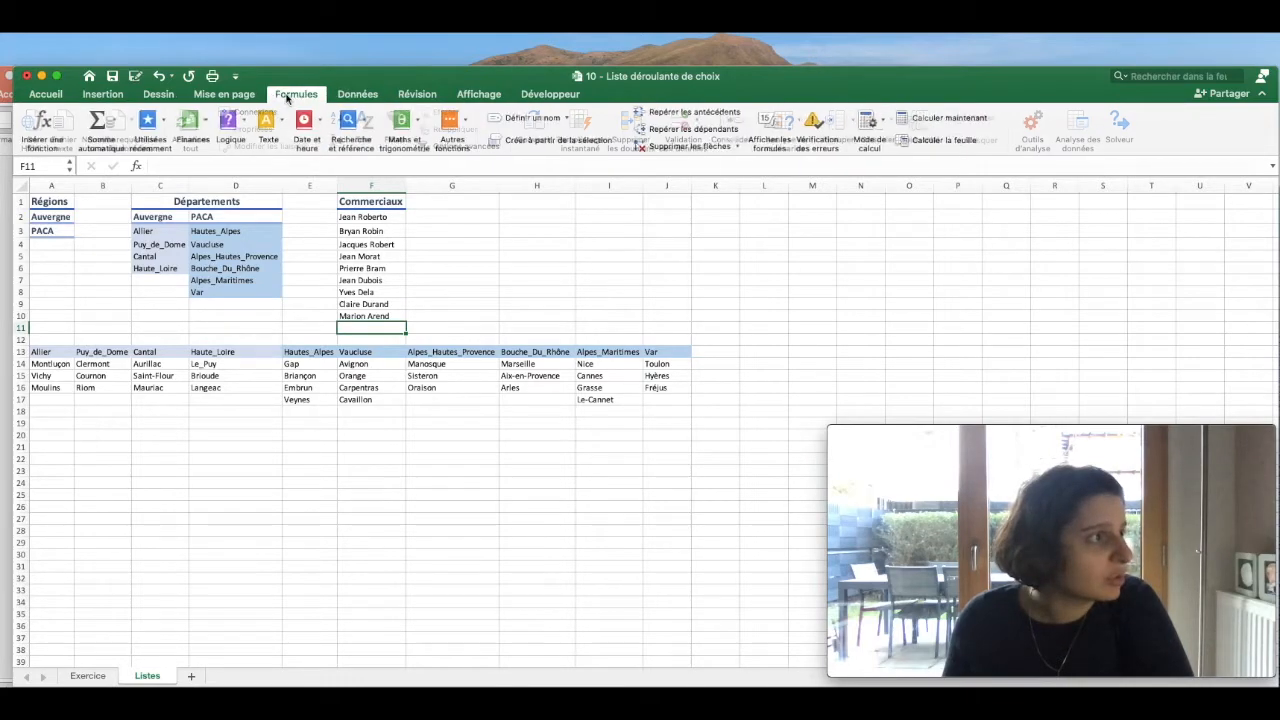
{"action": "left_click", "coordinate": [566, 119]}
{"action": "left_click", "coordinate": [559, 154]}
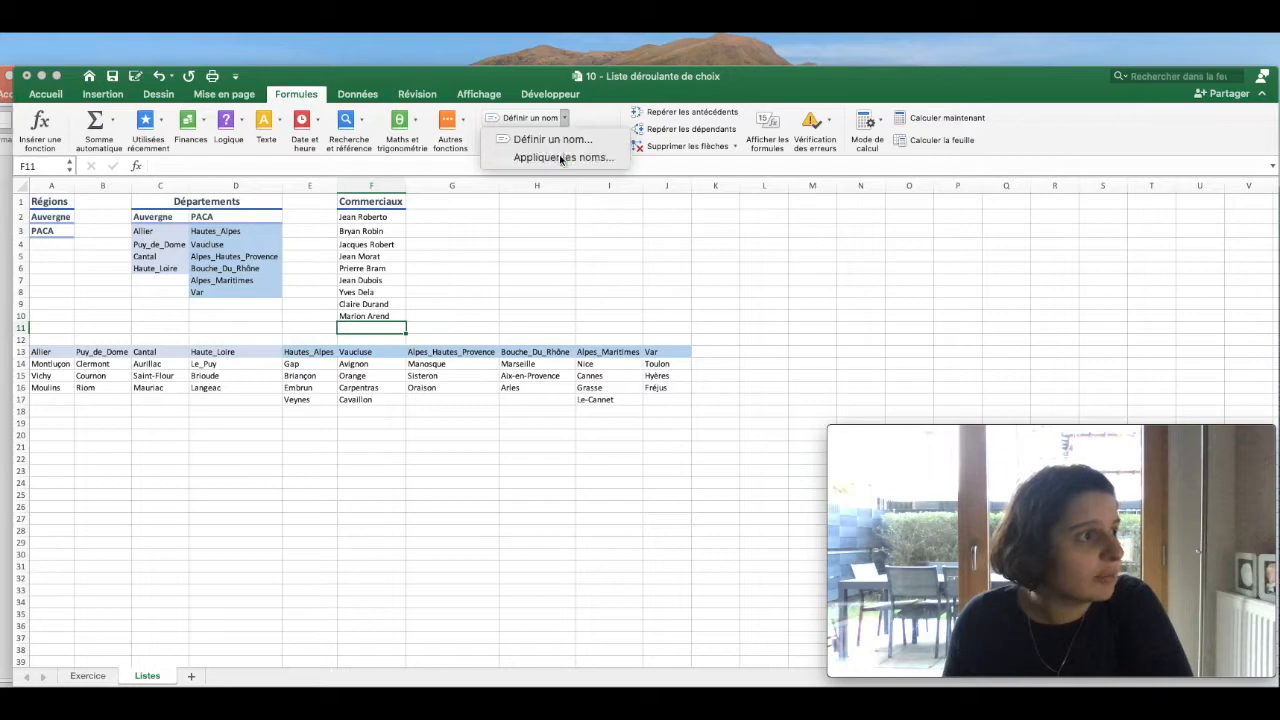
{"action": "left_click", "coordinate": [543, 136]}
{"action": "key", "text": "Return"}
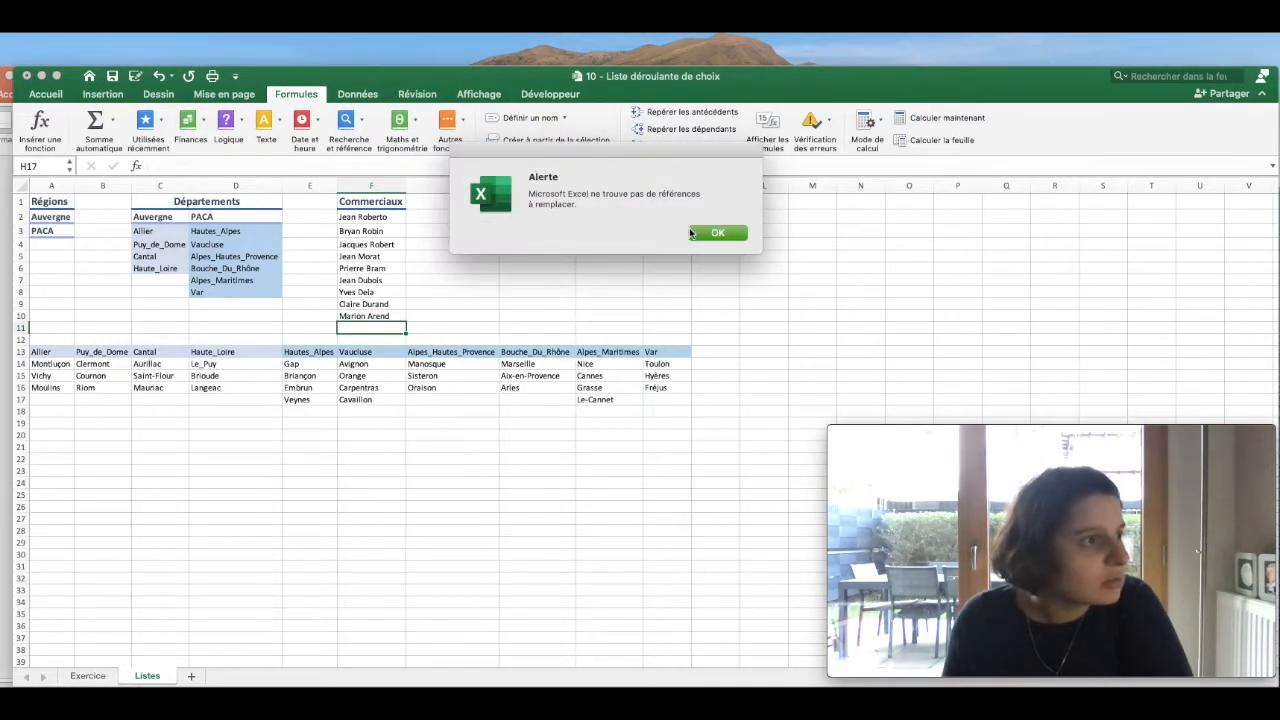
{"action": "left_click", "coordinate": [712, 231]}
Extend the named range Commerciaux to =Listes!$F$2:$F$10
{"action": "left_click_drag", "start_coordinate": [365, 217], "coordinate": [380, 311]}
{"action": "left_click", "coordinate": [564, 118]}
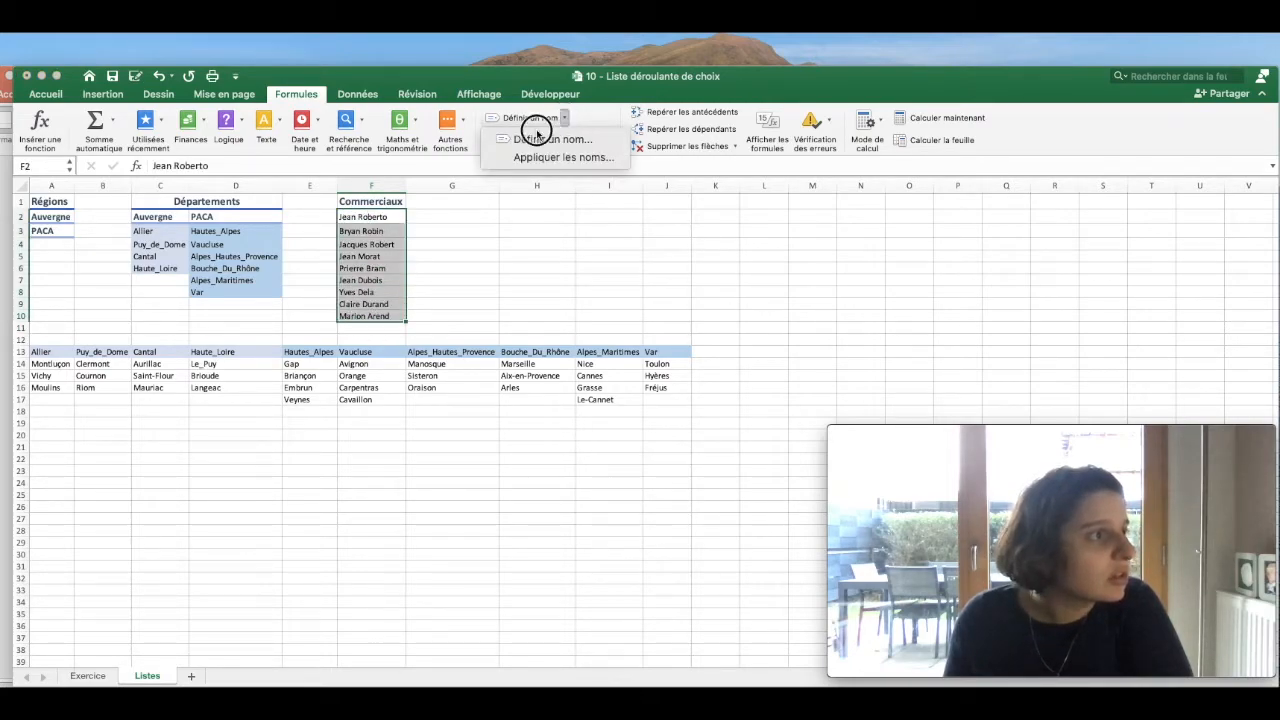
{"action": "left_click", "coordinate": [528, 140]}
{"action": "left_click", "coordinate": [483, 178]}
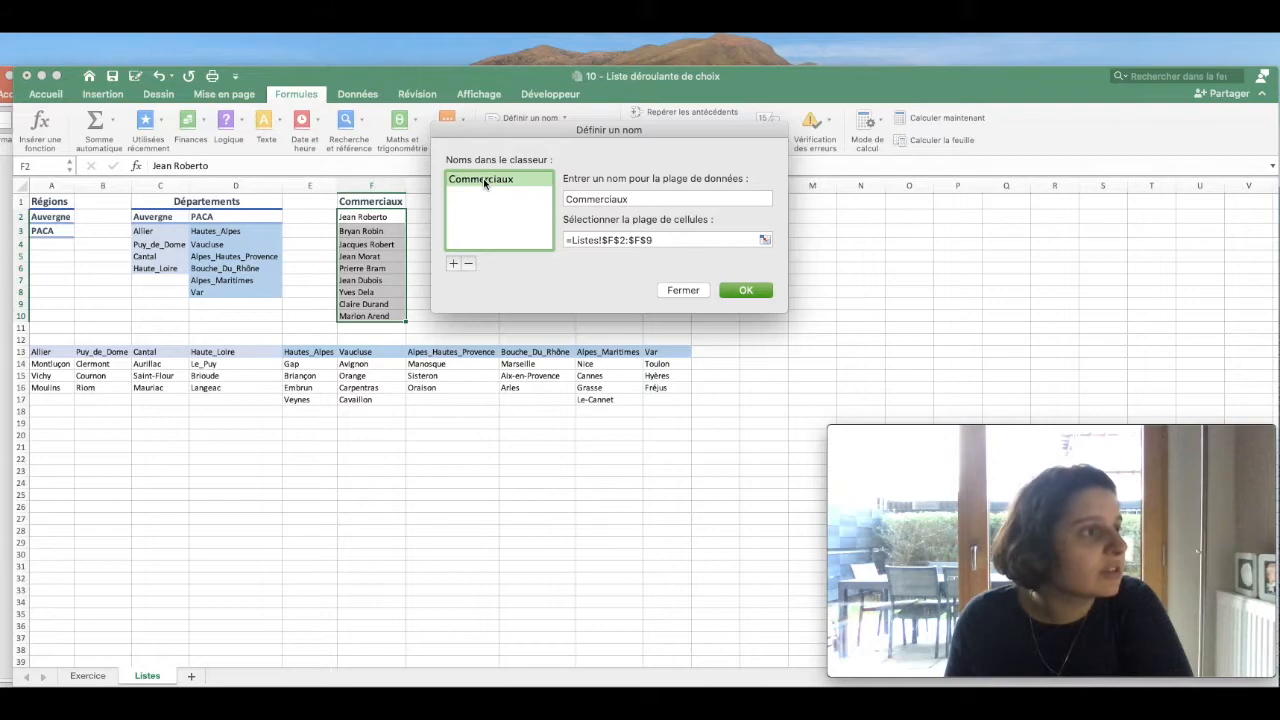
{"action": "left_click", "coordinate": [682, 241]}
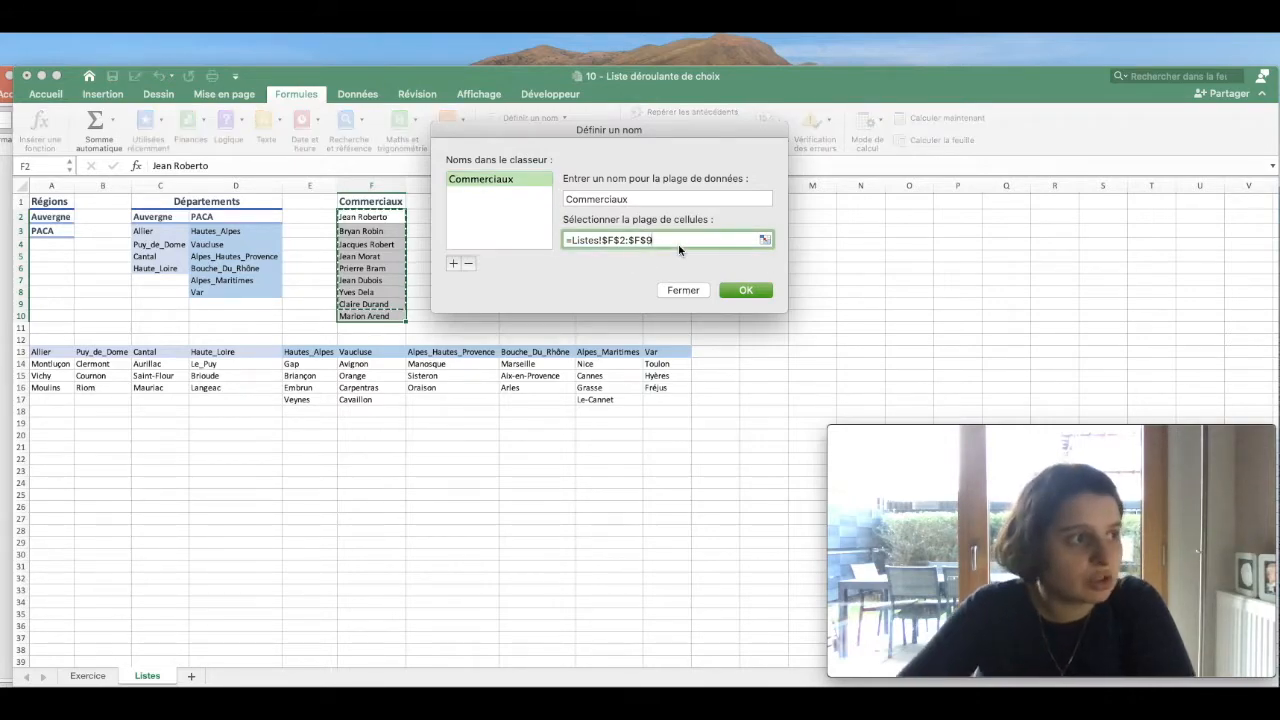
{"action": "key", "text": "BackSpace"}
{"action": "type", "text": "10"}
{"action": "key", "text": "Return"}
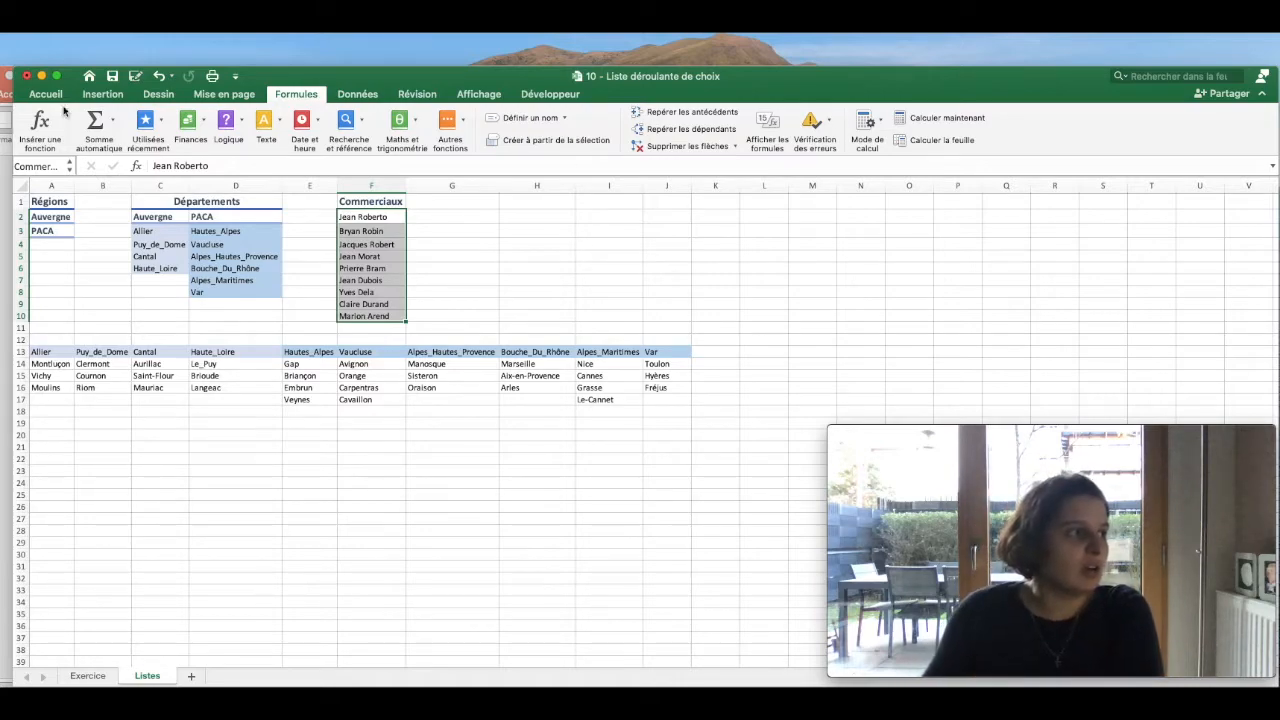
Name the range A2:A3 on the Listes sheet Régions, using its header text
{"action": "left_click", "coordinate": [192, 201]}
{"action": "left_click", "coordinate": [44, 204]}
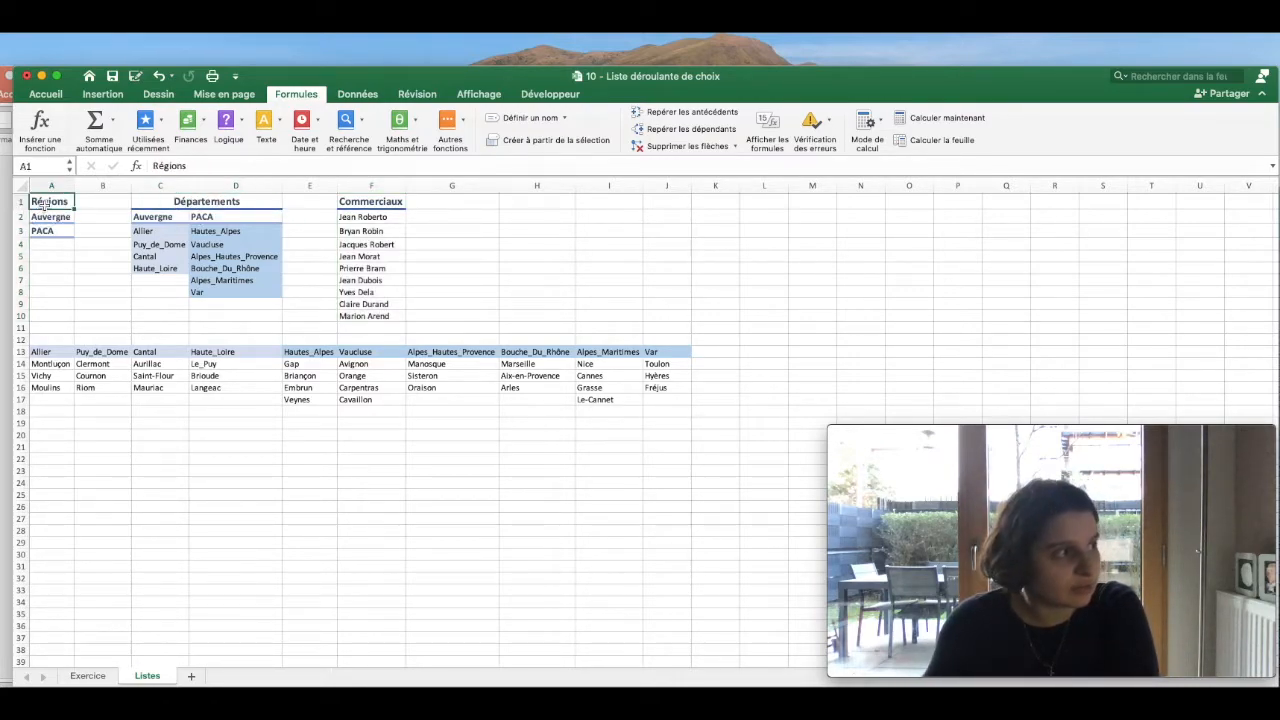
{"action": "left_click", "coordinate": [56, 218]}
{"action": "left_click", "coordinate": [51, 203]}
{"action": "key", "text": "super+c"}
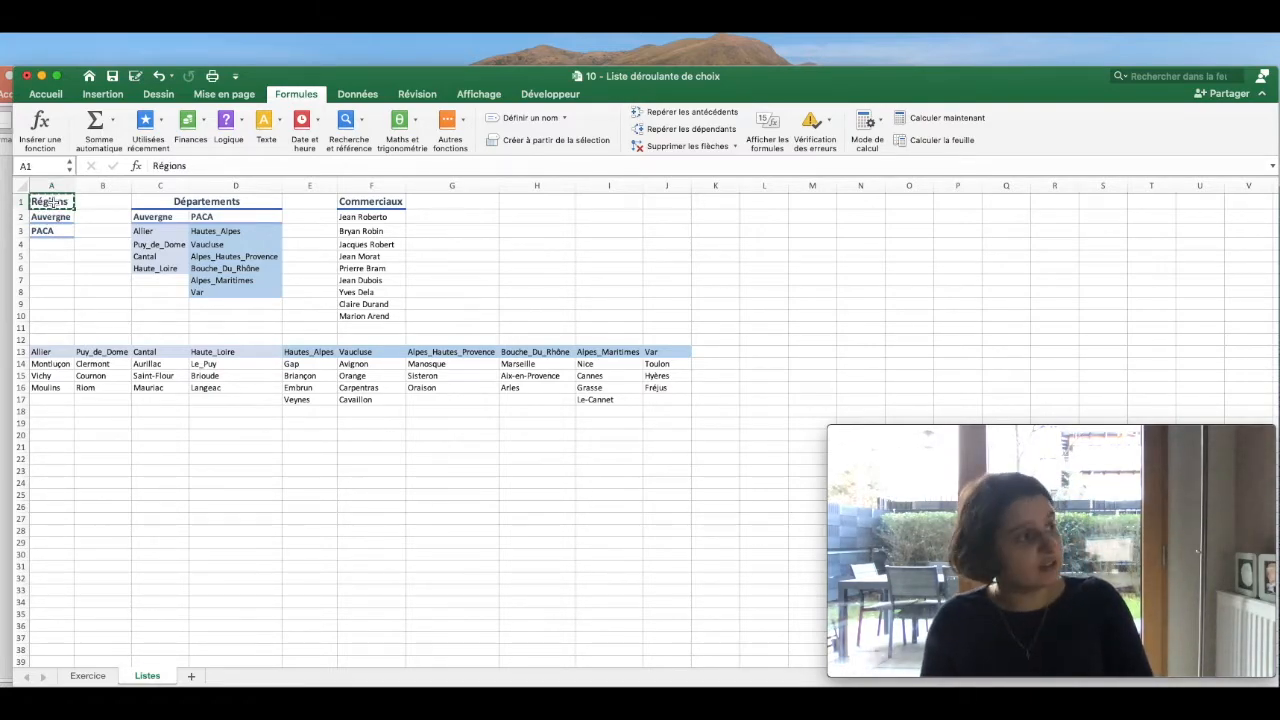
{"action": "left_click_drag", "start_coordinate": [47, 218], "coordinate": [45, 231]}
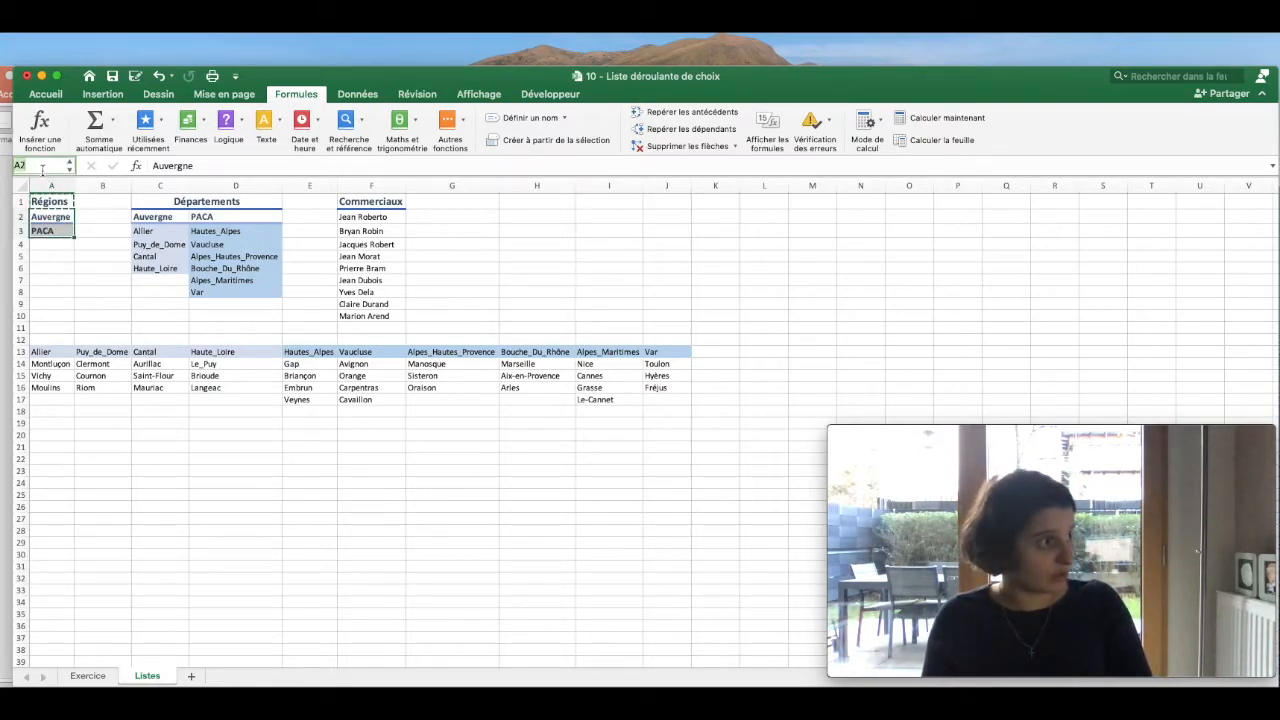
{"action": "key", "text": "Return"}
Name the department range C3:C6 Auvergne, using the header text in C2
{"action": "left_click", "coordinate": [156, 219]}
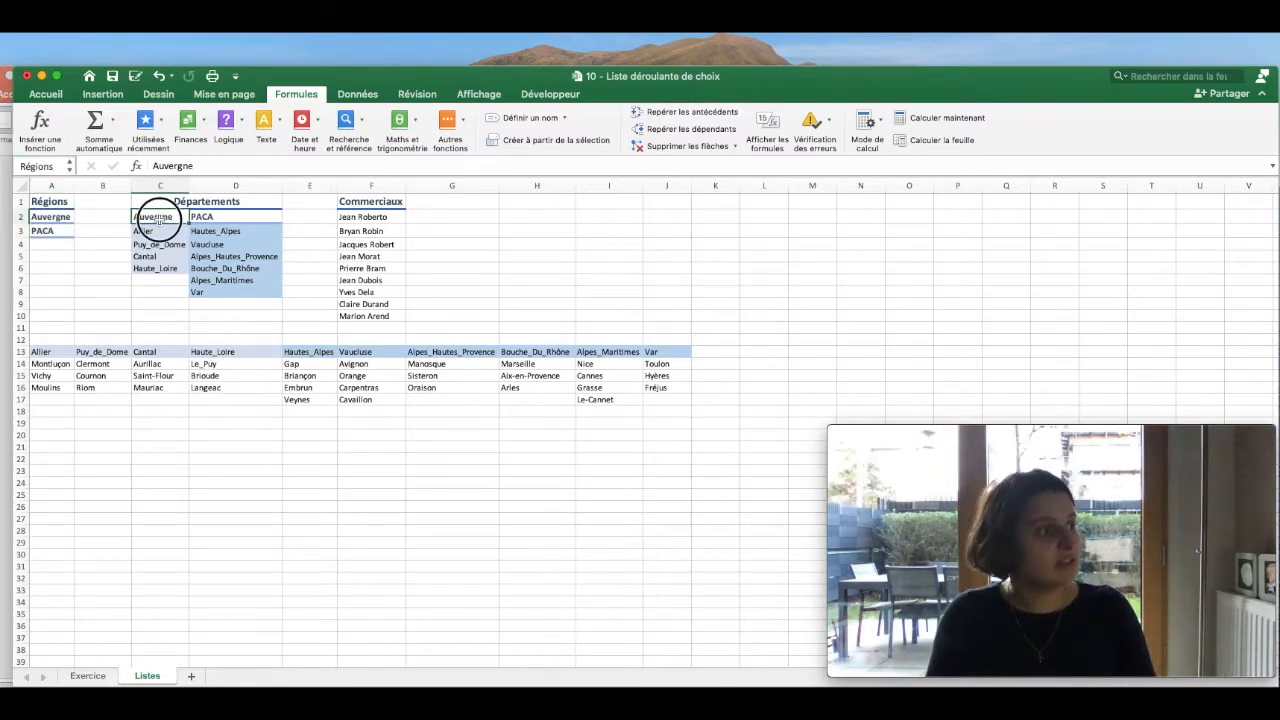
{"action": "key", "text": "super+c"}
{"action": "left_click_drag", "start_coordinate": [140, 231], "coordinate": [140, 266]}
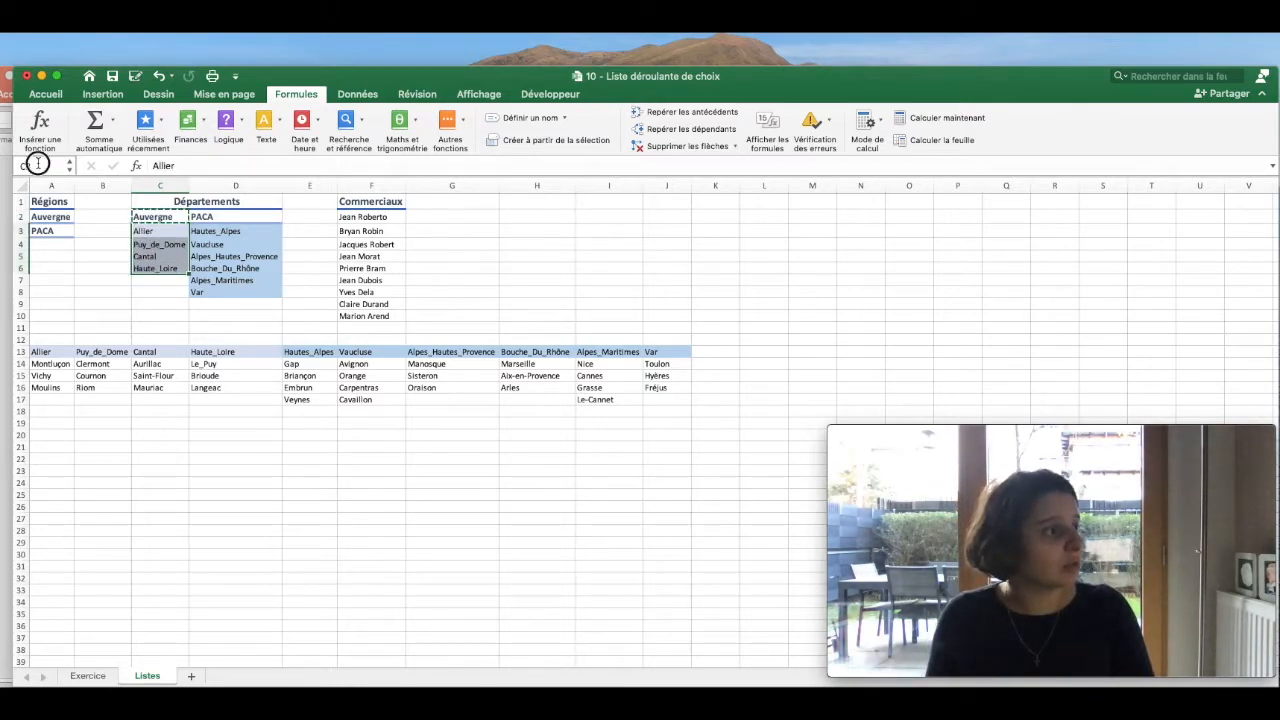
{"action": "key", "text": "super+v"}
{"action": "key", "text": "Return"}
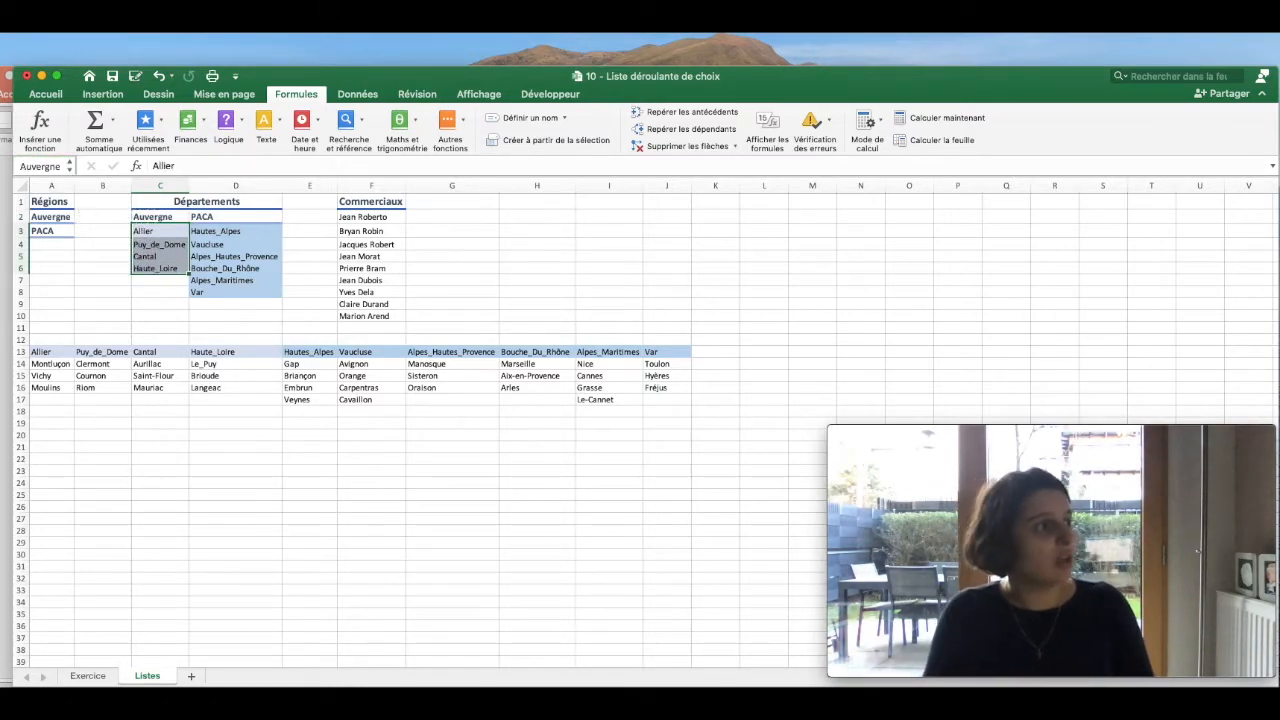
Name the PACA department list and each department's town list after its header, finishing with Var for J14:J16
{"action": "key", "text": "Right"}
{"action": "key", "text": "Up"}
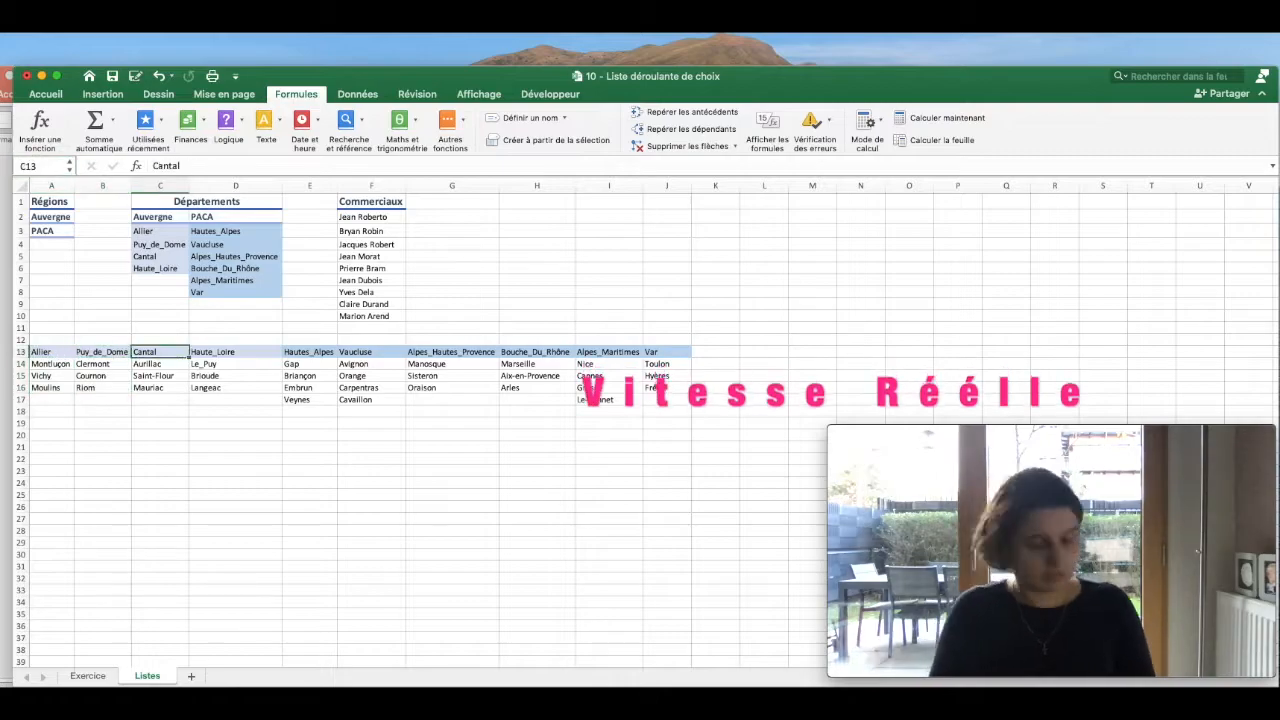
{"action": "left_click", "coordinate": [42, 166]}
{"action": "key", "text": "super+v"}
{"action": "key", "text": "Return"}
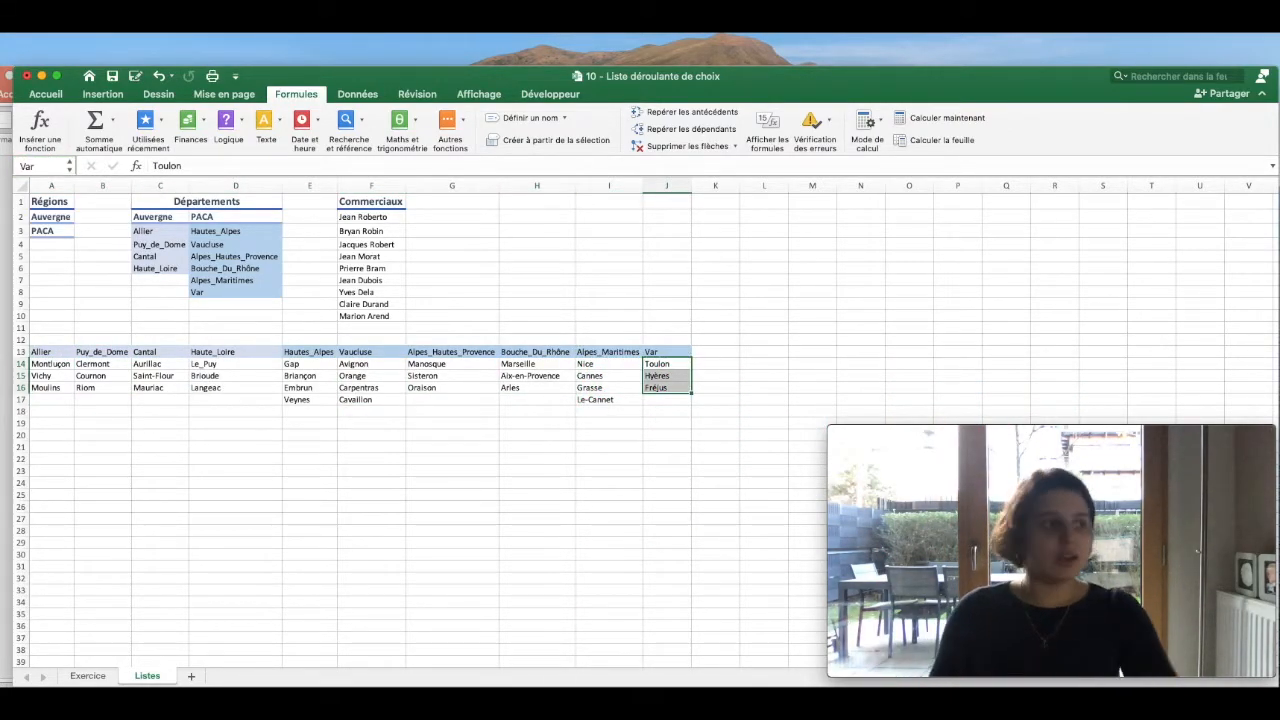
Review the workbook's defined names, examining the cell ranges of Alpes_Maritimes and Bouche_Du_Rhône
{"action": "left_click", "coordinate": [513, 119]}
{"action": "scroll", "coordinate": [494, 212], "scroll_direction": "down", "scroll_amount": 5}
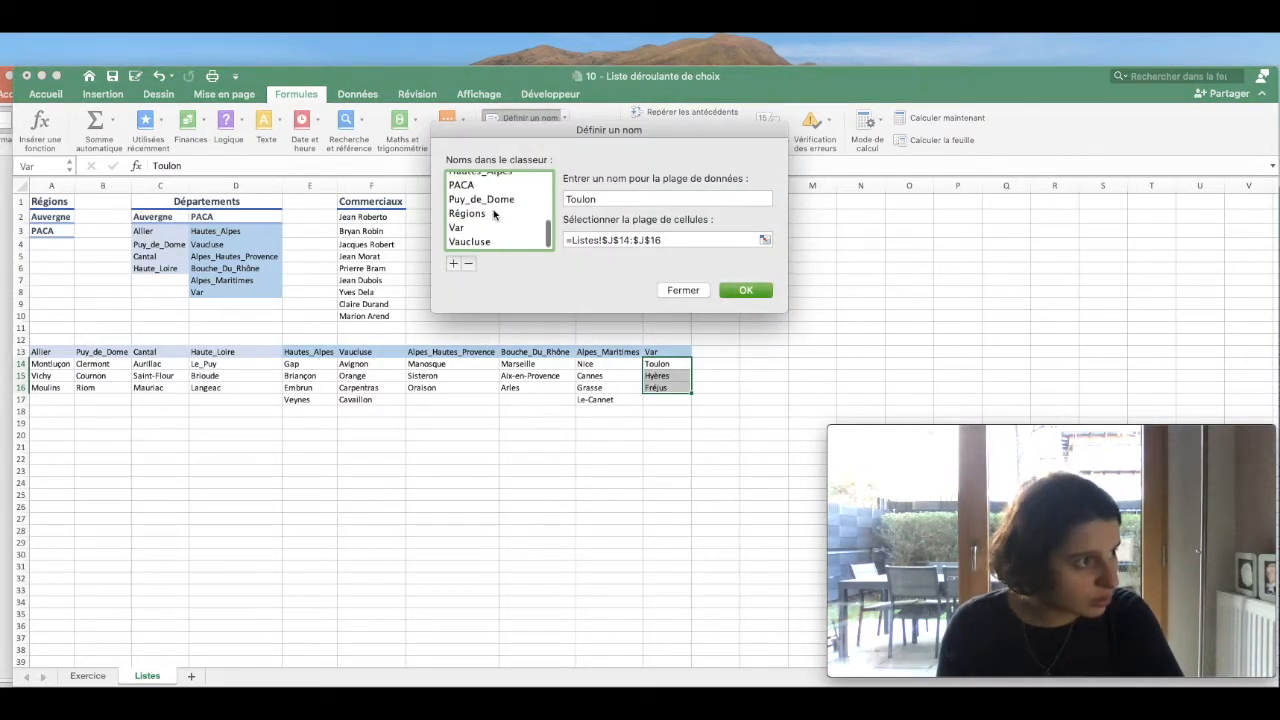
{"action": "scroll", "coordinate": [493, 213], "scroll_direction": "up", "scroll_amount": 5}
{"action": "left_click", "coordinate": [493, 208]}
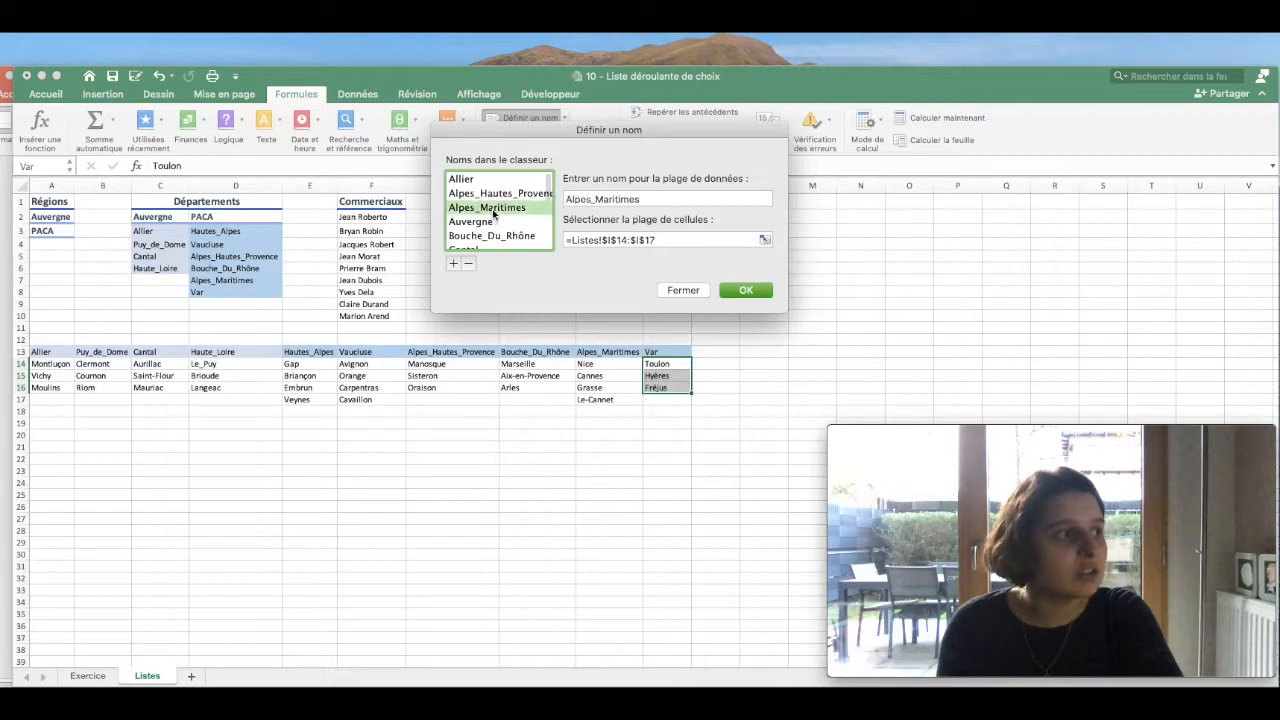
{"action": "left_click", "coordinate": [490, 236]}
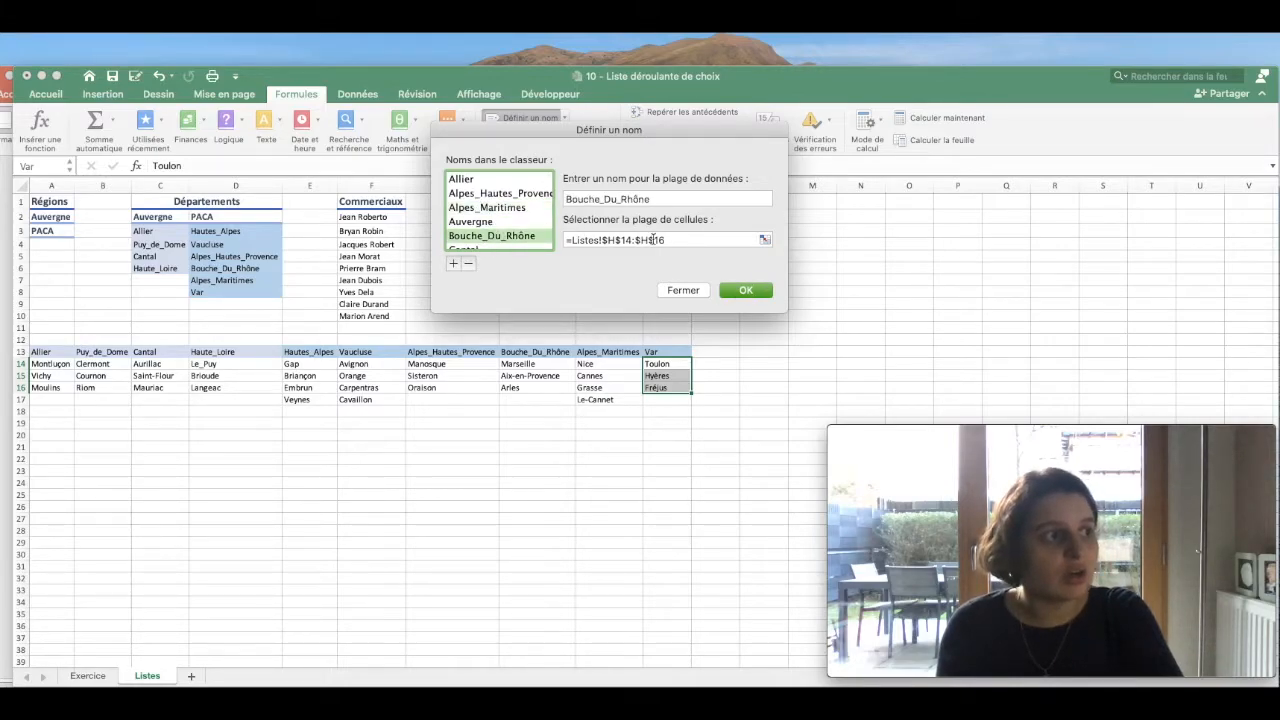
{"action": "left_click", "coordinate": [683, 290]}
{"action": "left_click", "coordinate": [565, 304]}
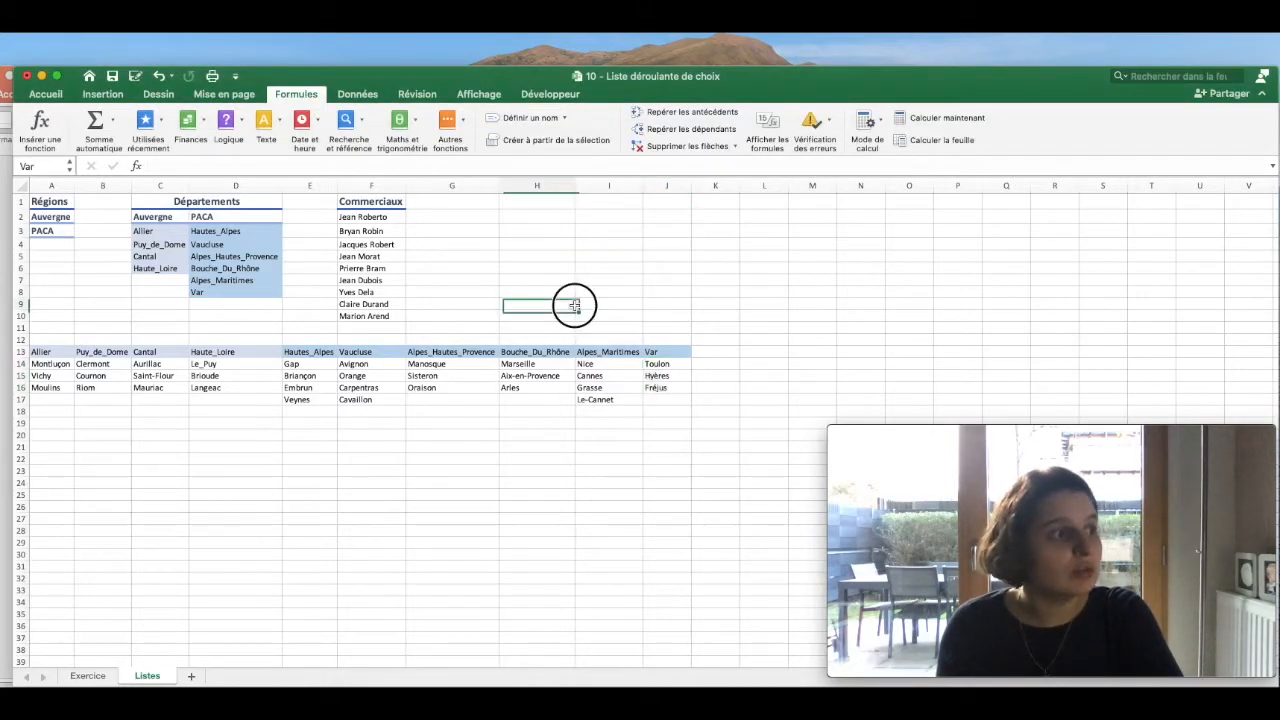
{"action": "left_click", "coordinate": [69, 166]}
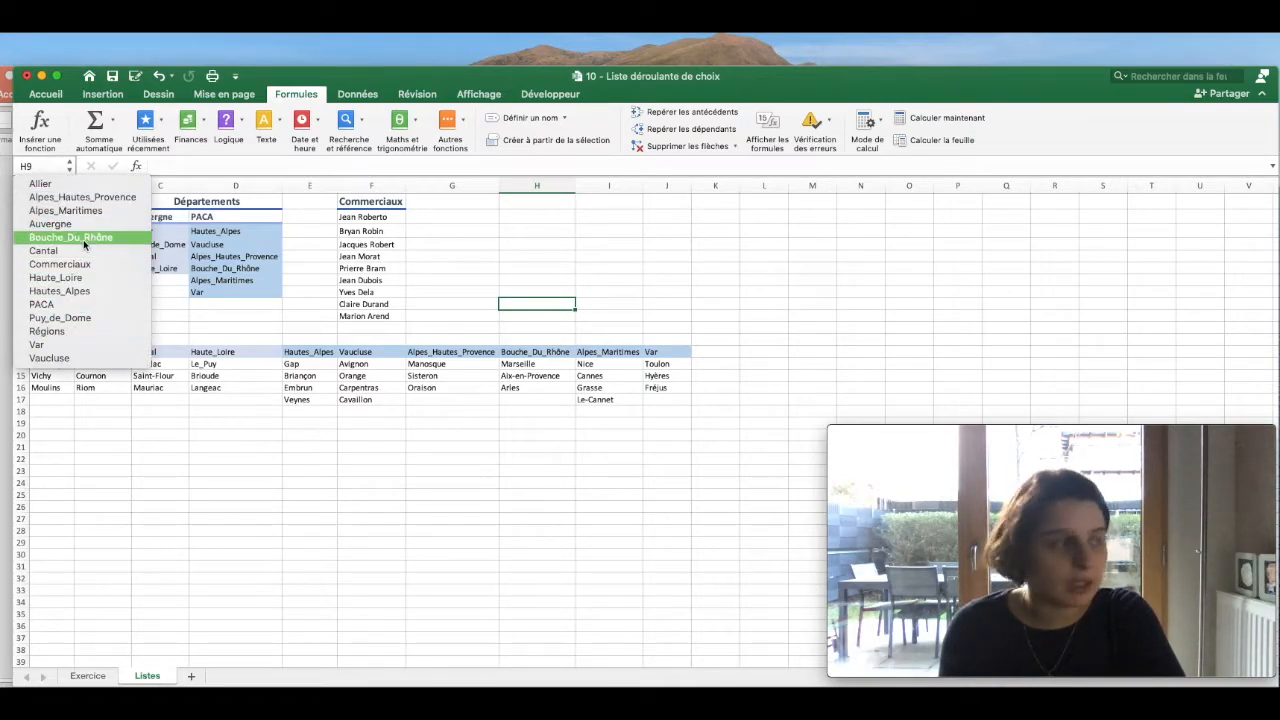
{"action": "left_click", "coordinate": [473, 229]}
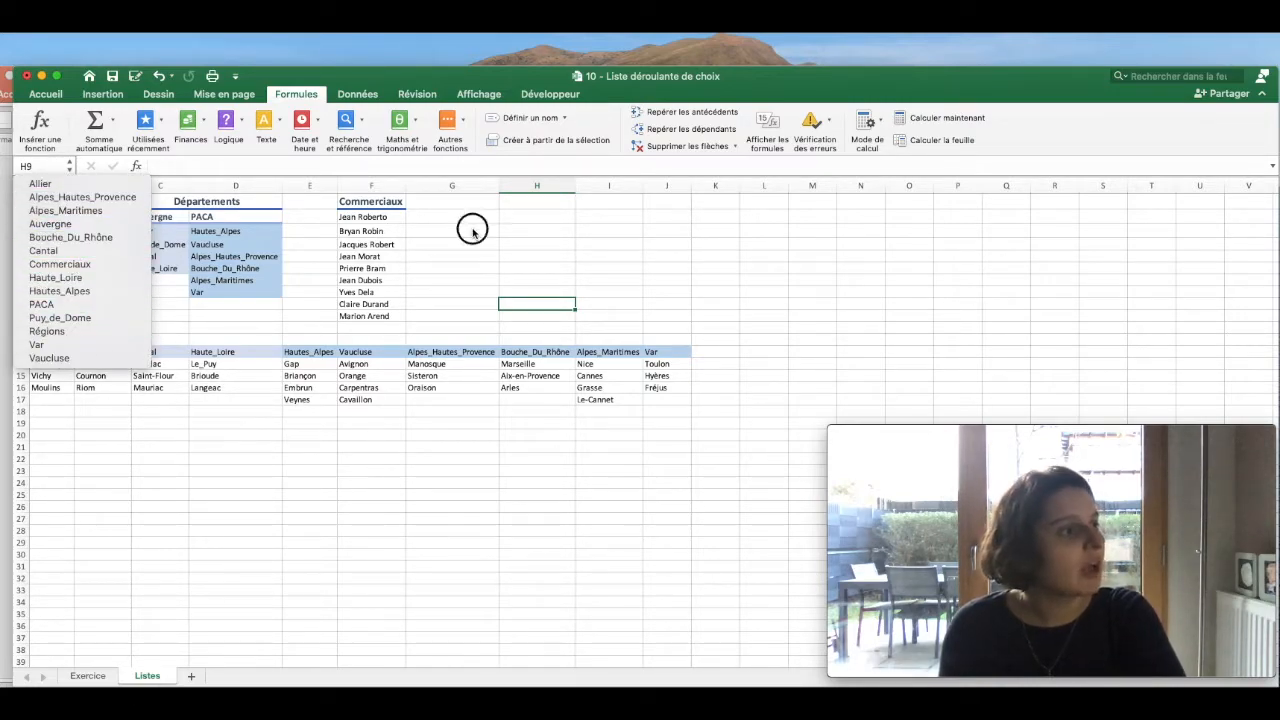
Try to restrict cell C2 under Région on the Exercice sheet to a validation list with the source =Région
{"action": "left_click", "coordinate": [88, 676]}
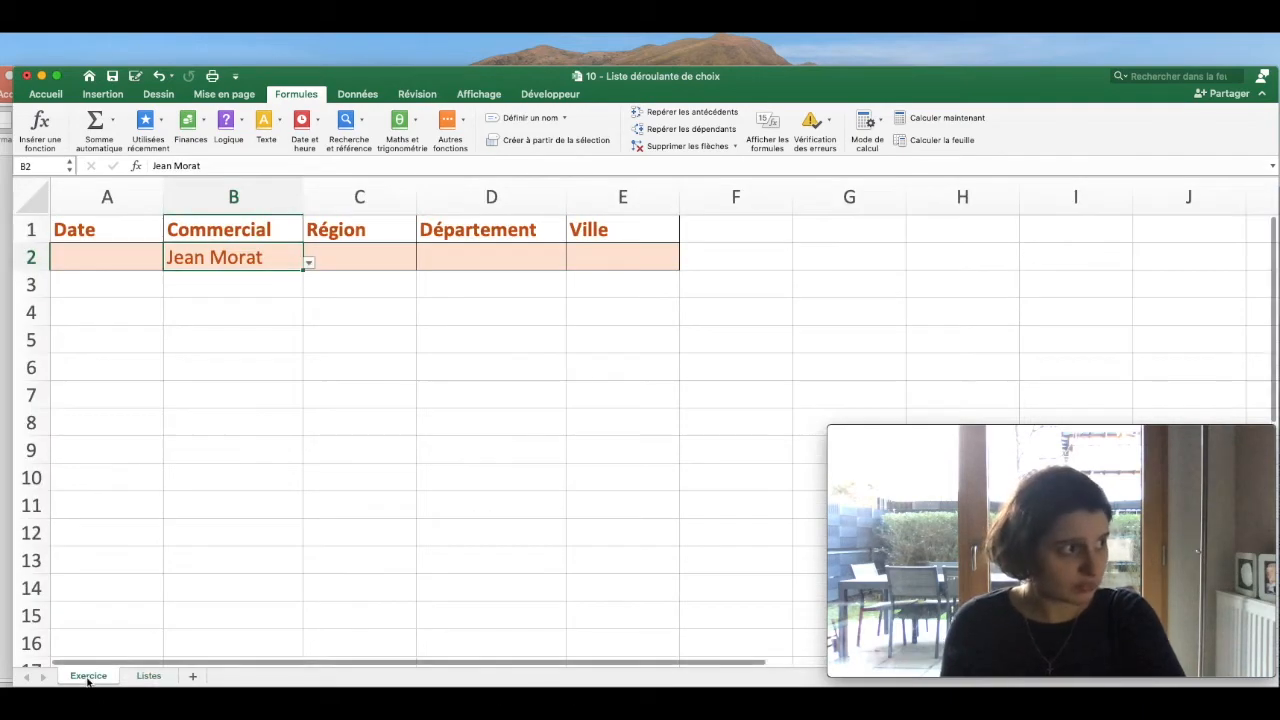
{"action": "left_click", "coordinate": [400, 260]}
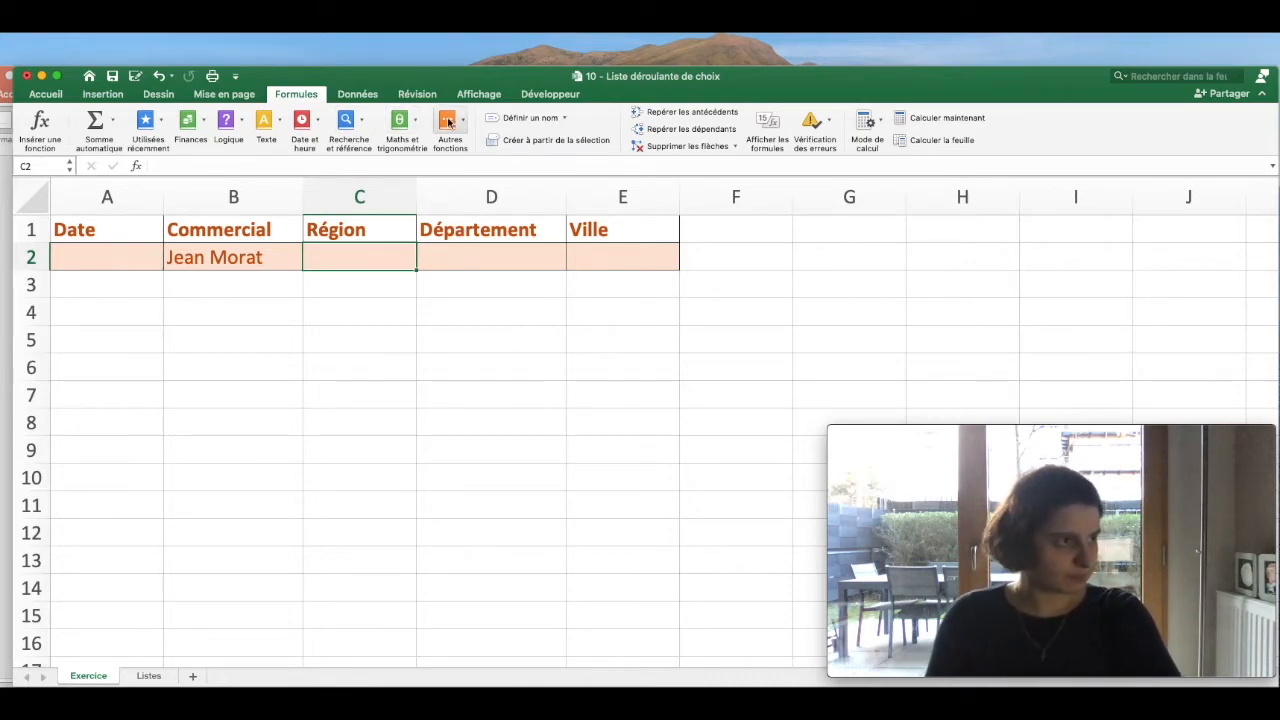
{"action": "left_click", "coordinate": [362, 94]}
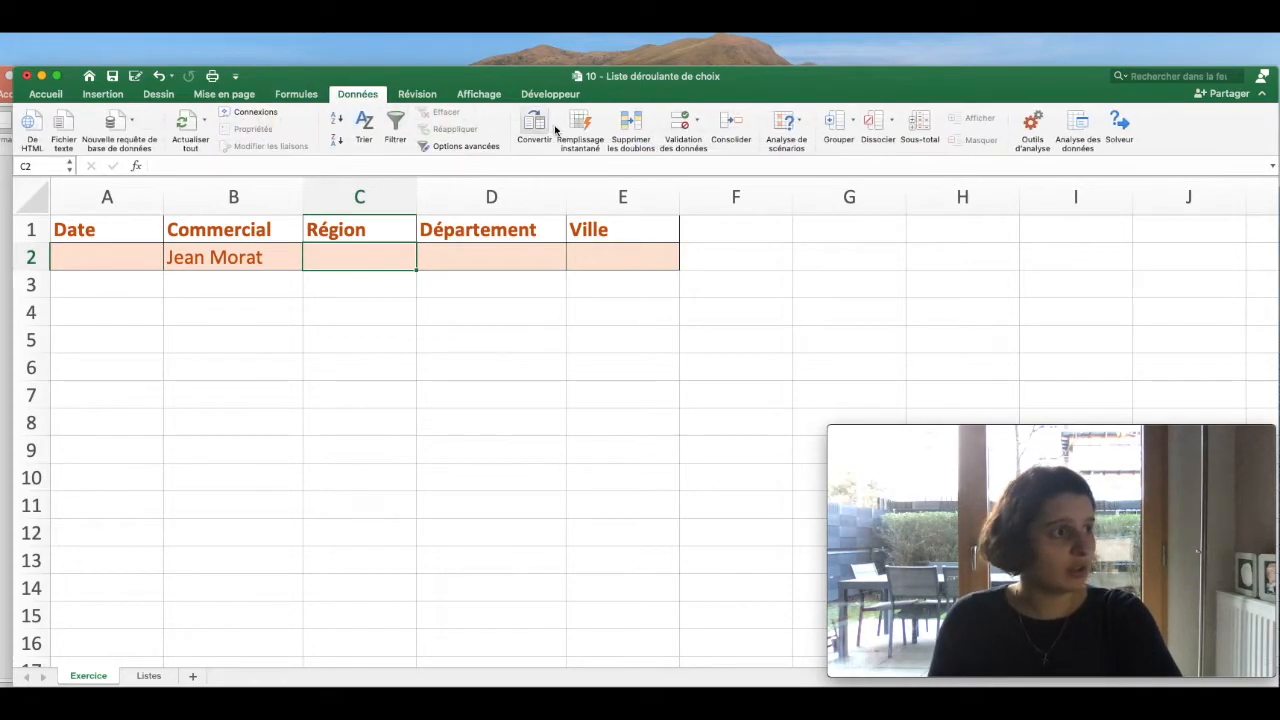
{"action": "left_click", "coordinate": [667, 133]}
{"action": "left_click", "coordinate": [566, 191]}
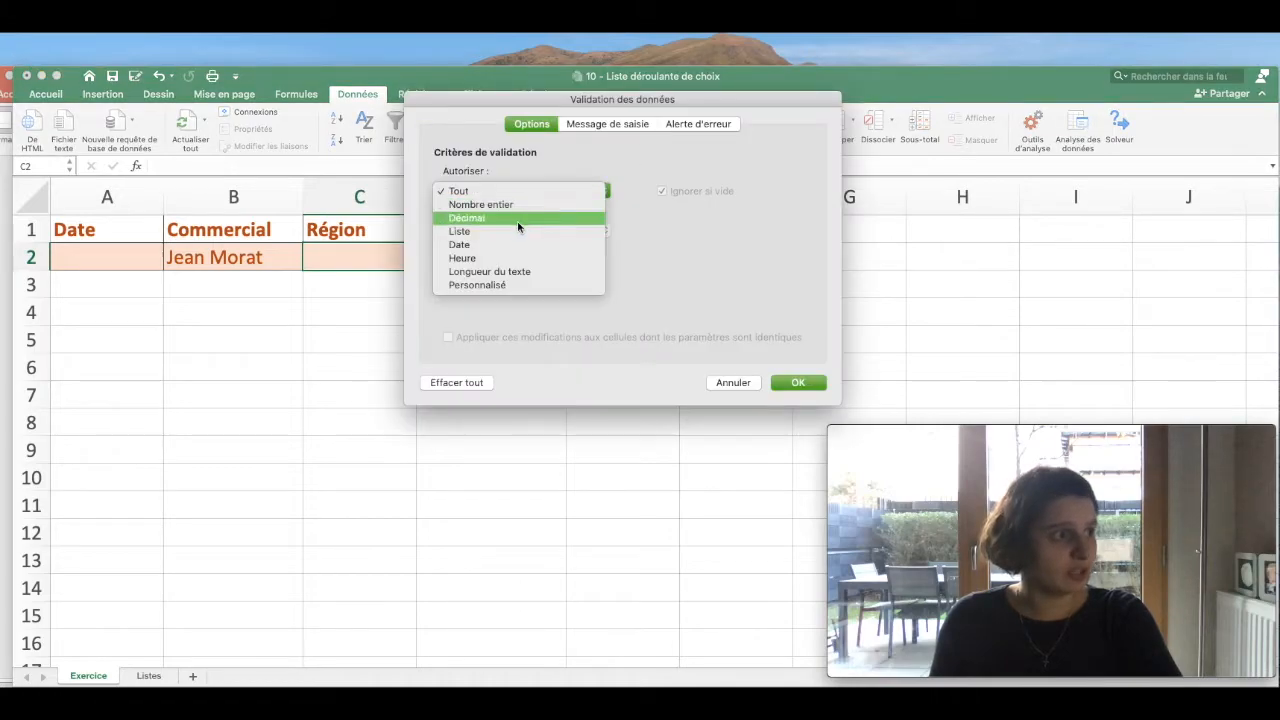
{"action": "left_click", "coordinate": [506, 234]}
{"action": "left_click", "coordinate": [497, 271]}
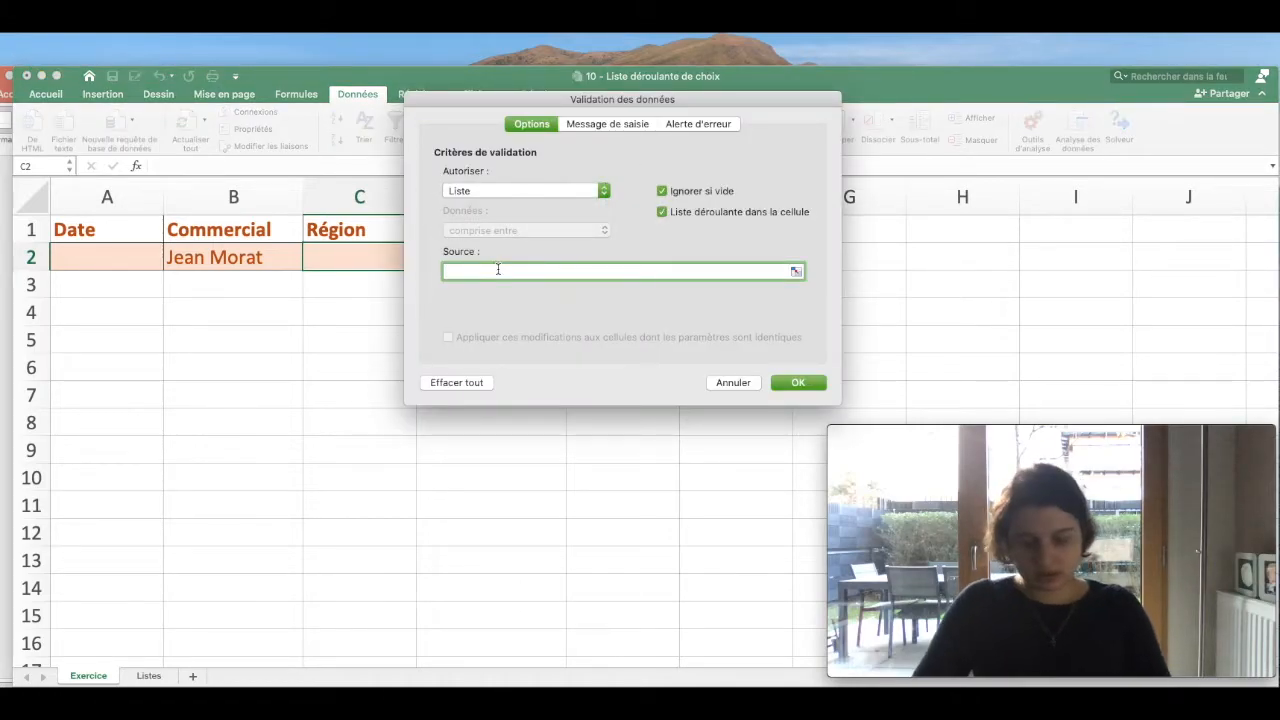
{"action": "type", "text": "=Régio"}
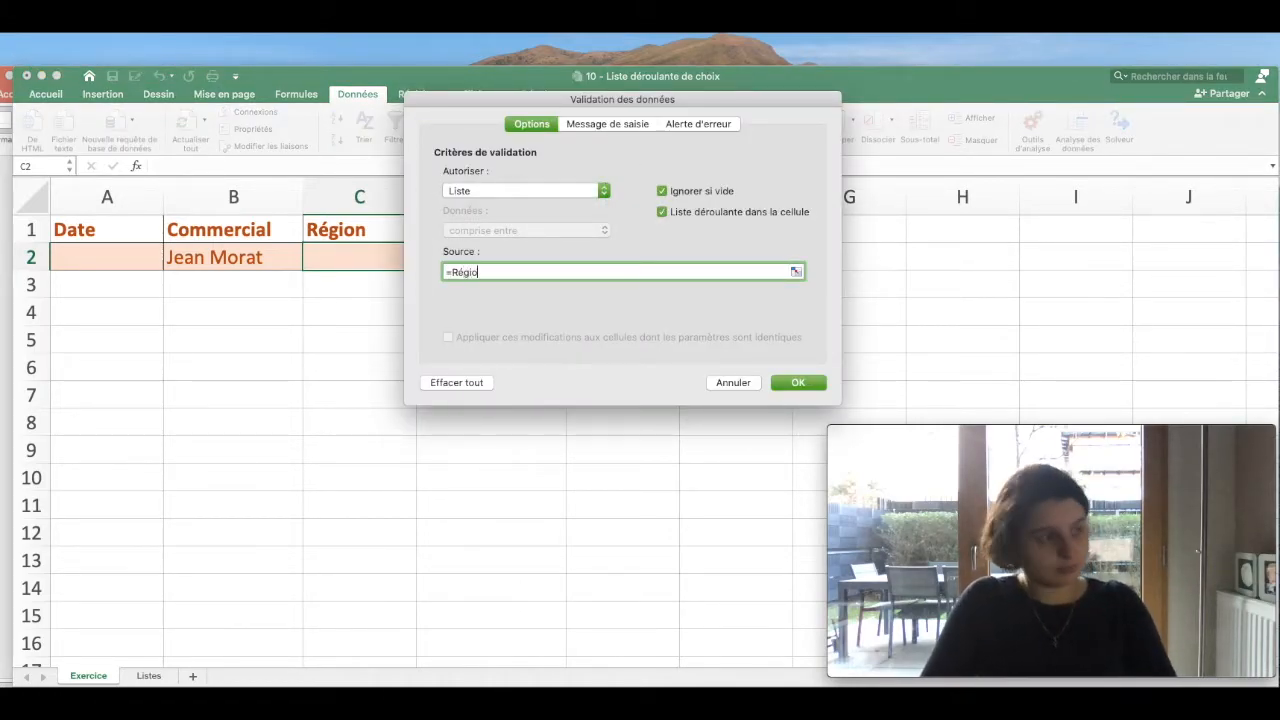
{"action": "type", "text": "n"}
{"action": "key", "text": "Return"}
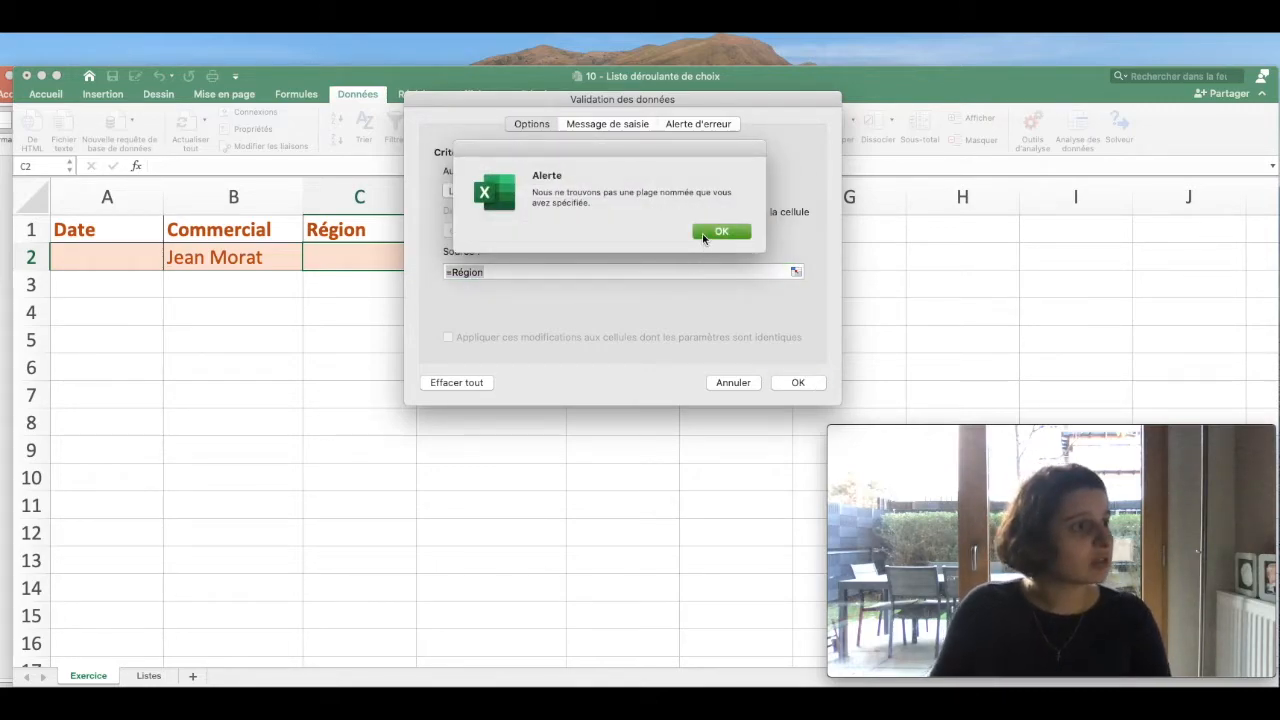
{"action": "left_click", "coordinate": [702, 233]}
{"action": "left_click", "coordinate": [462, 273]}
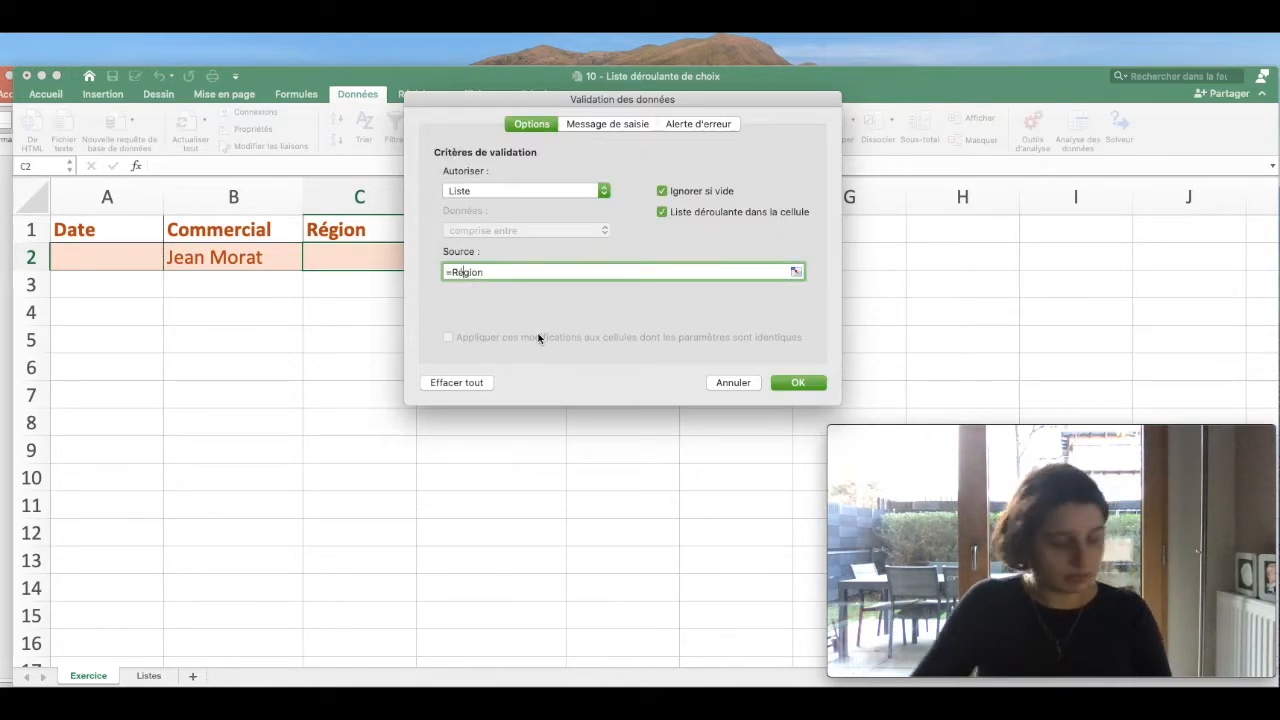
{"action": "key", "text": "Return"}
{"action": "key", "text": "Return"}
{"action": "key", "text": "Right"}
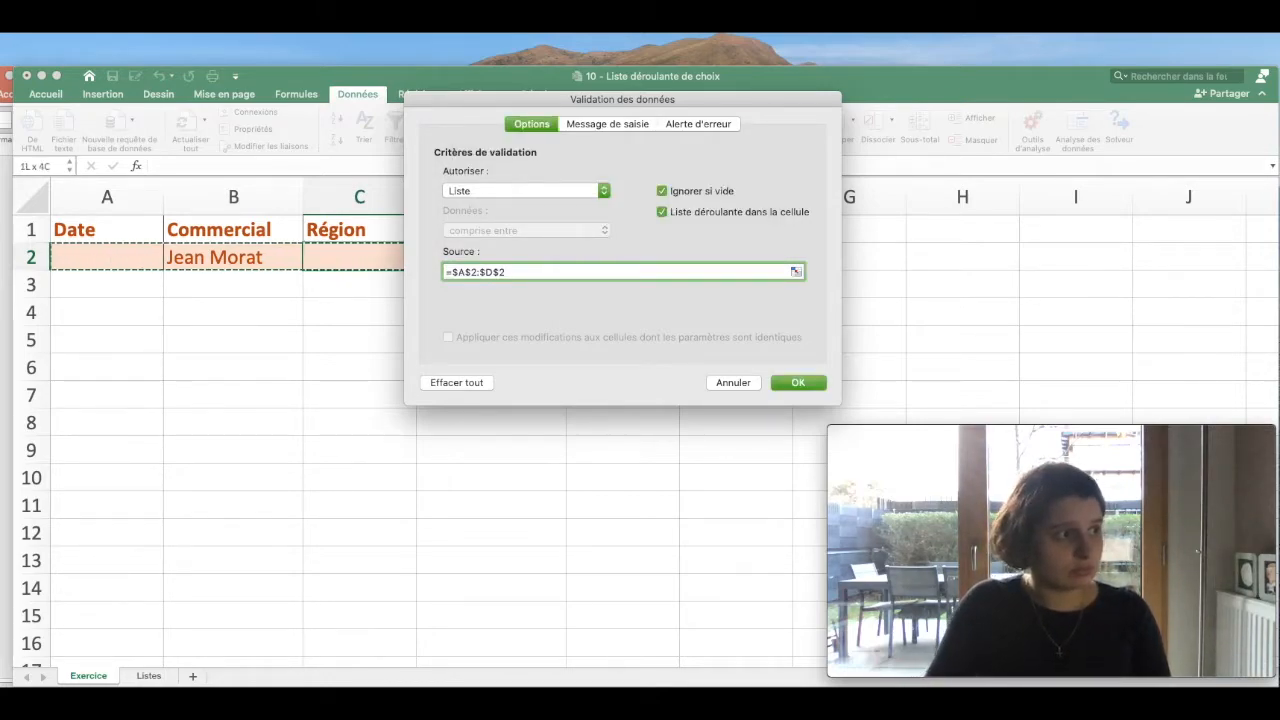
{"action": "key", "text": "Return"}
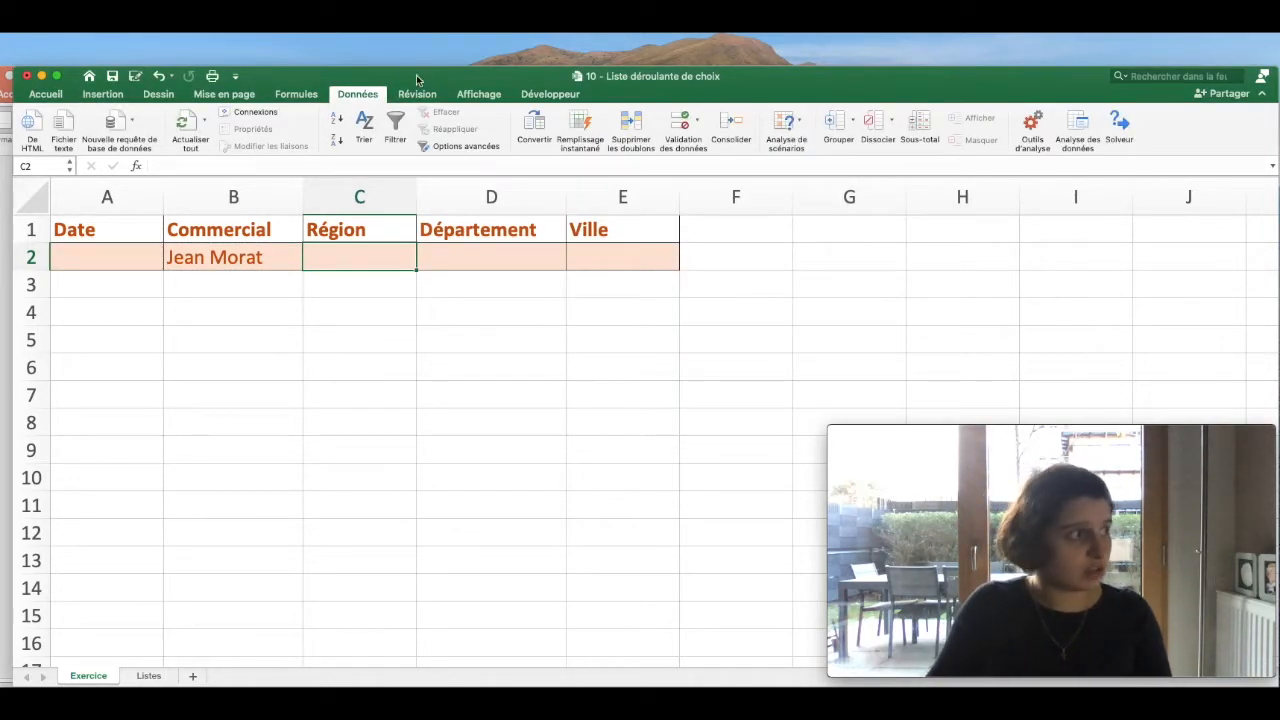
Check the list of defined names and the exact name given to A2:A3 on the Listes sheet
{"action": "left_click", "coordinate": [69, 168]}
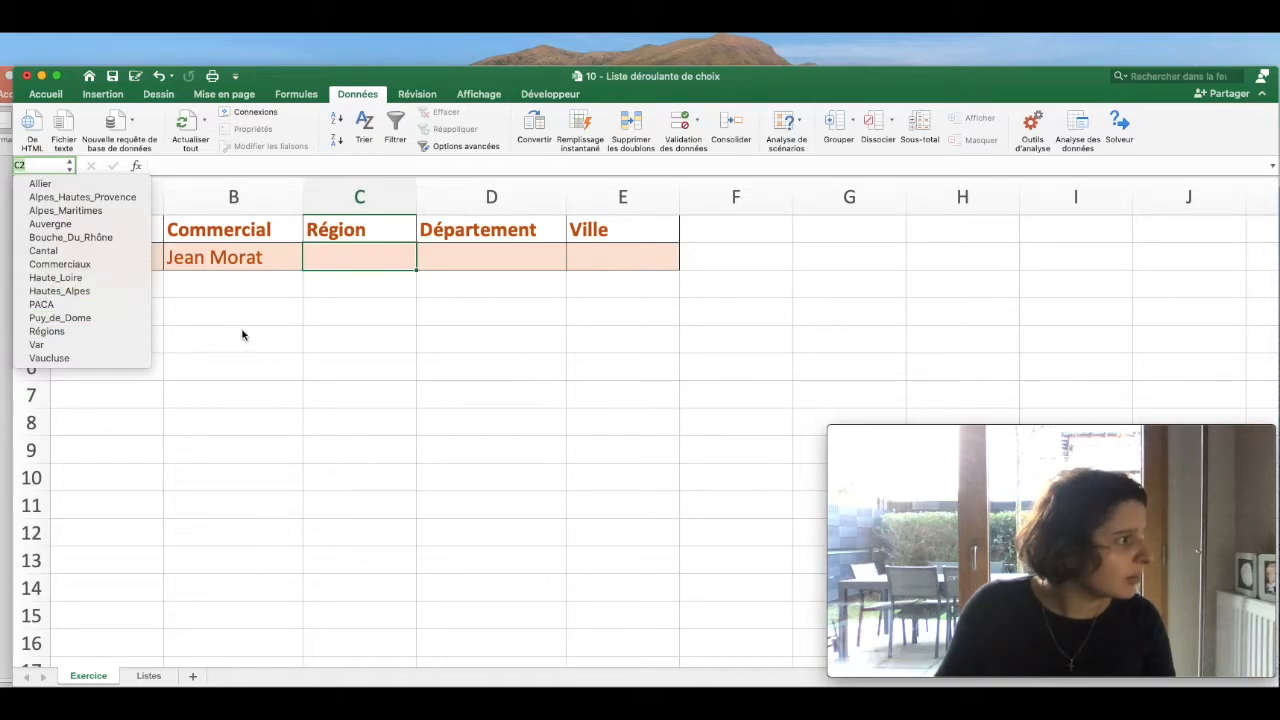
{"action": "left_click", "coordinate": [354, 463]}
{"action": "left_click", "coordinate": [147, 676]}
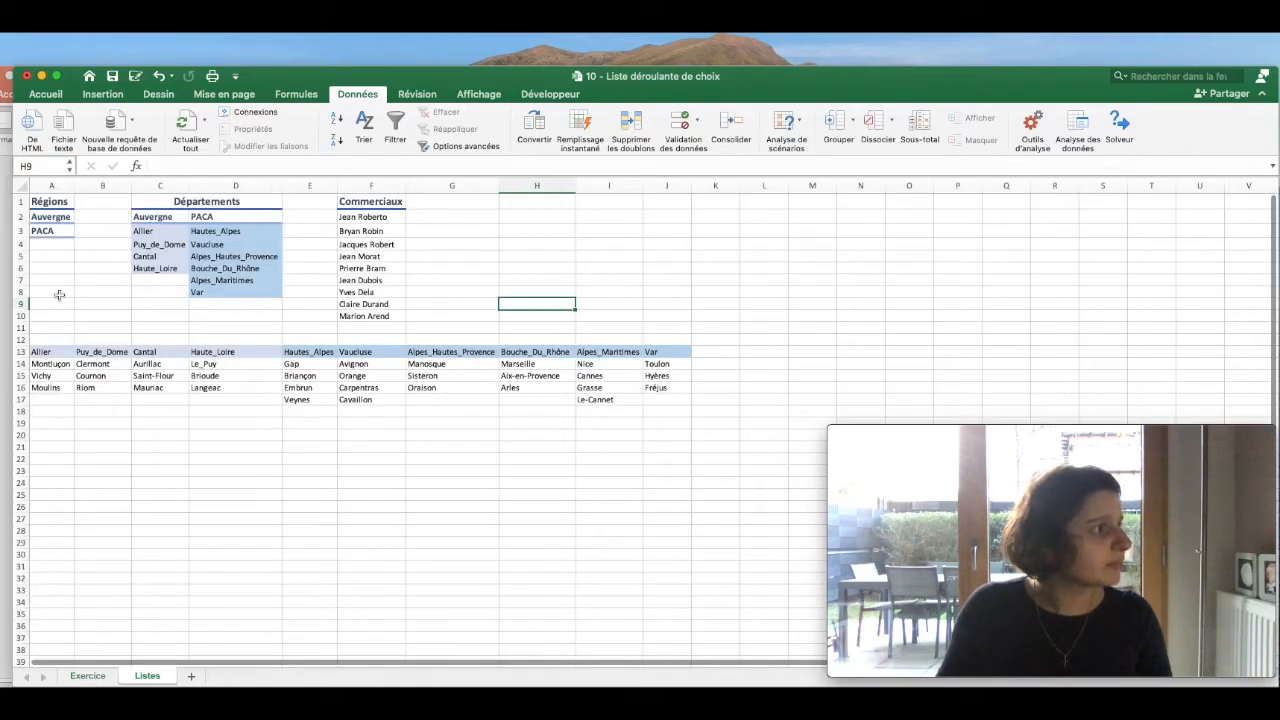
{"action": "left_click_drag", "start_coordinate": [52, 216], "coordinate": [50, 231]}
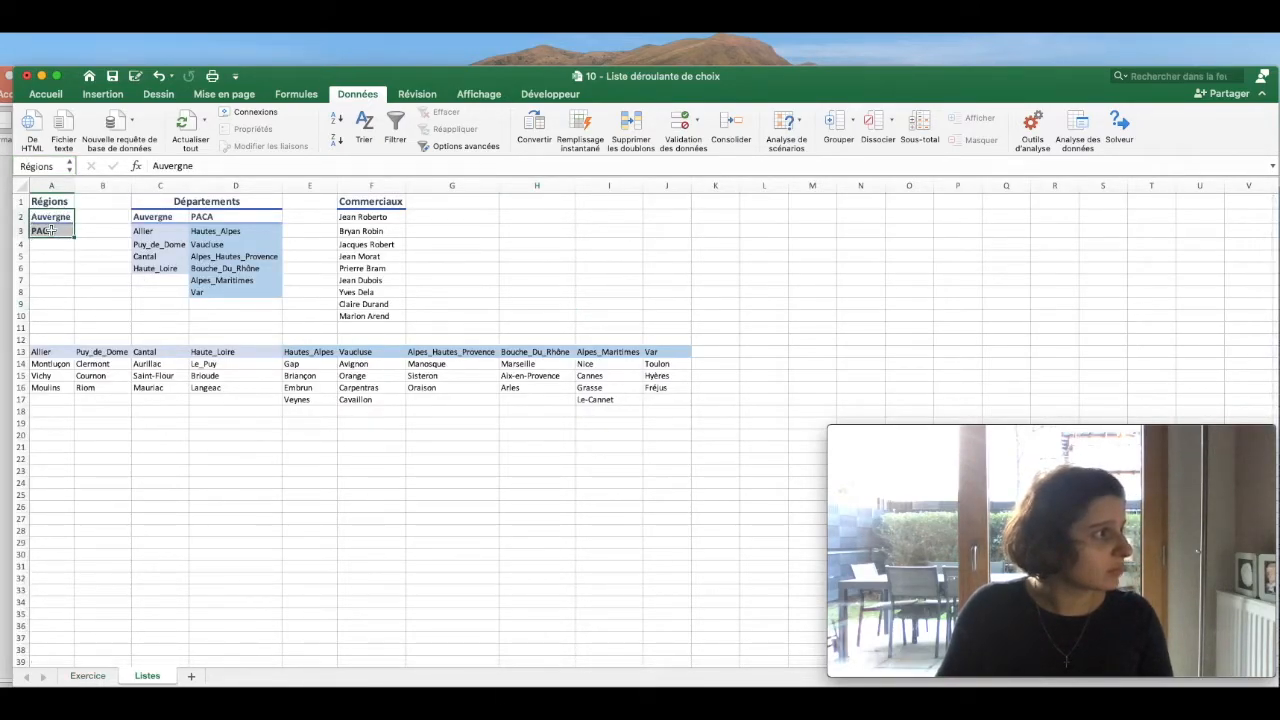
Restrict cell C2 under Région on the Exercice sheet to a validation list with the source =Régions
{"action": "left_click", "coordinate": [96, 676]}
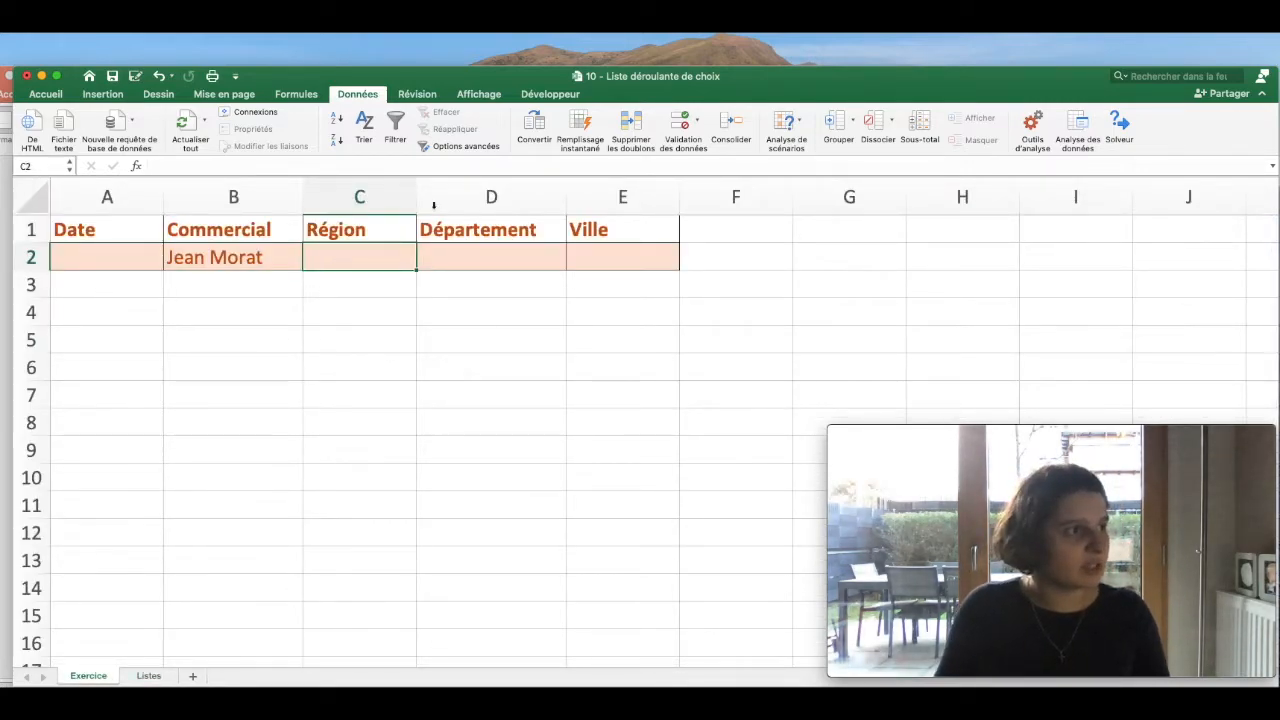
{"action": "left_click", "coordinate": [683, 125]}
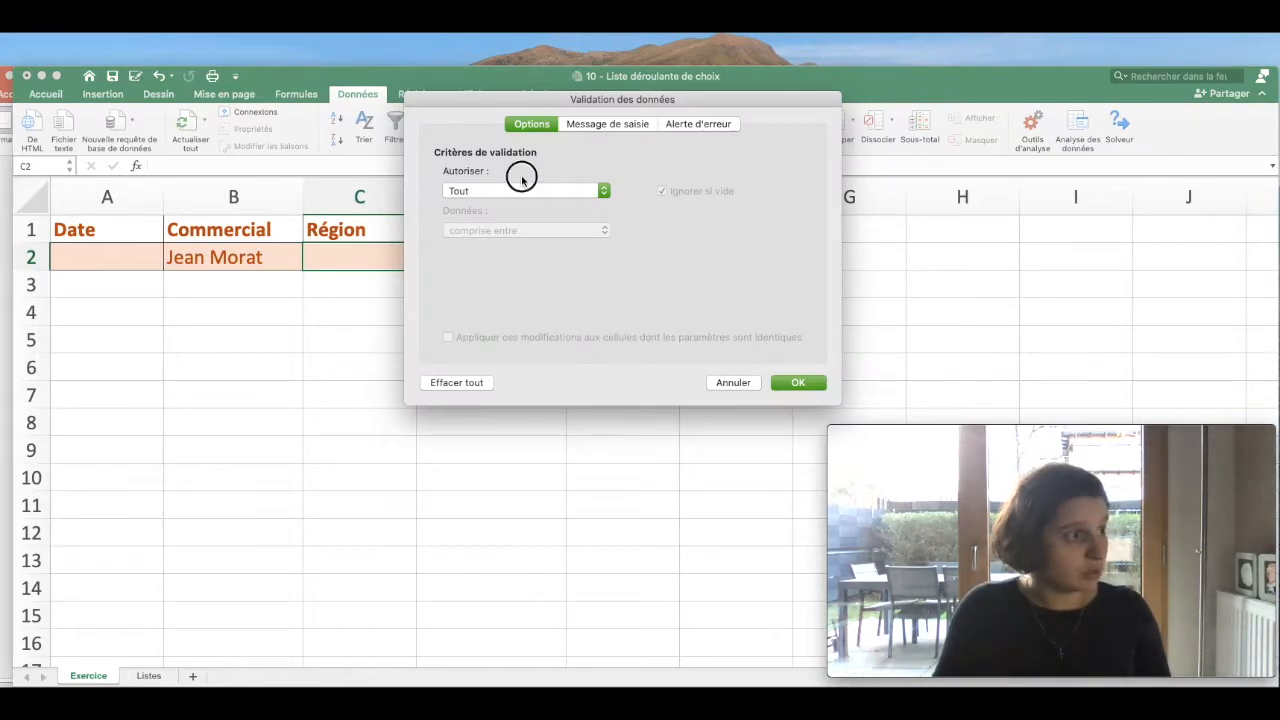
{"action": "left_click", "coordinate": [521, 188]}
{"action": "left_click", "coordinate": [506, 231]}
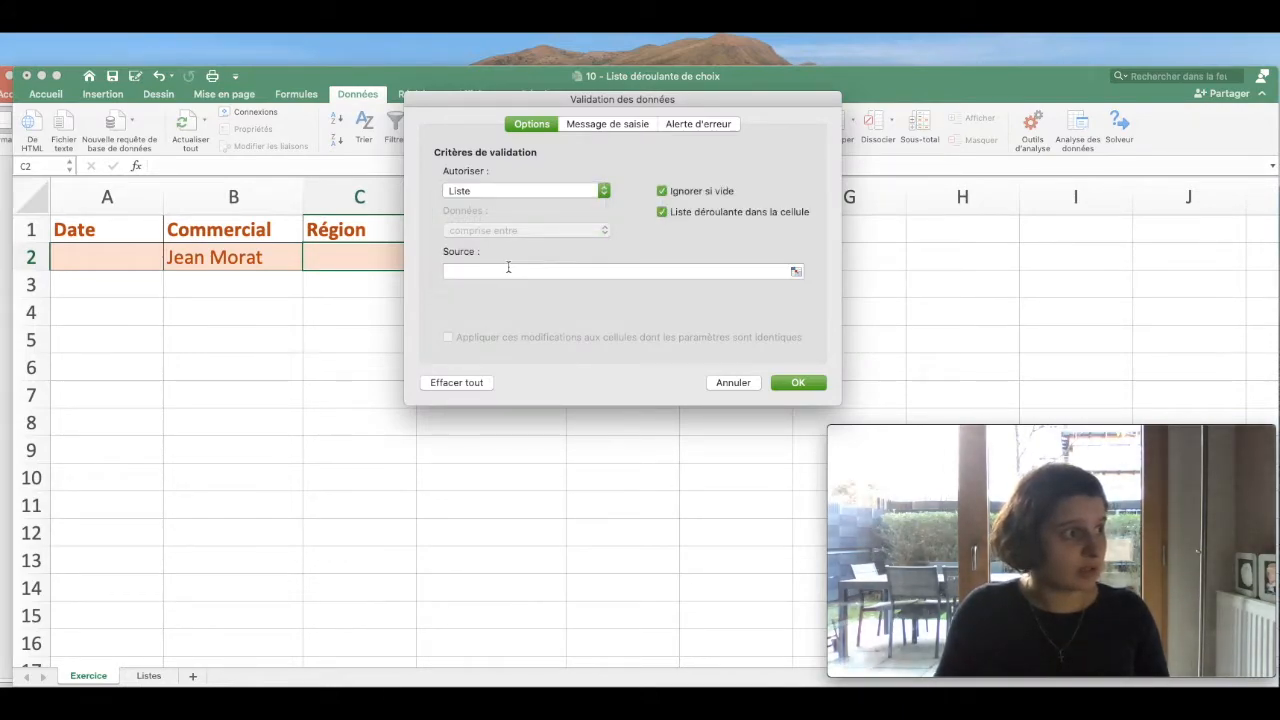
{"action": "left_click", "coordinate": [508, 269]}
{"action": "type", "text": "=Ré"}
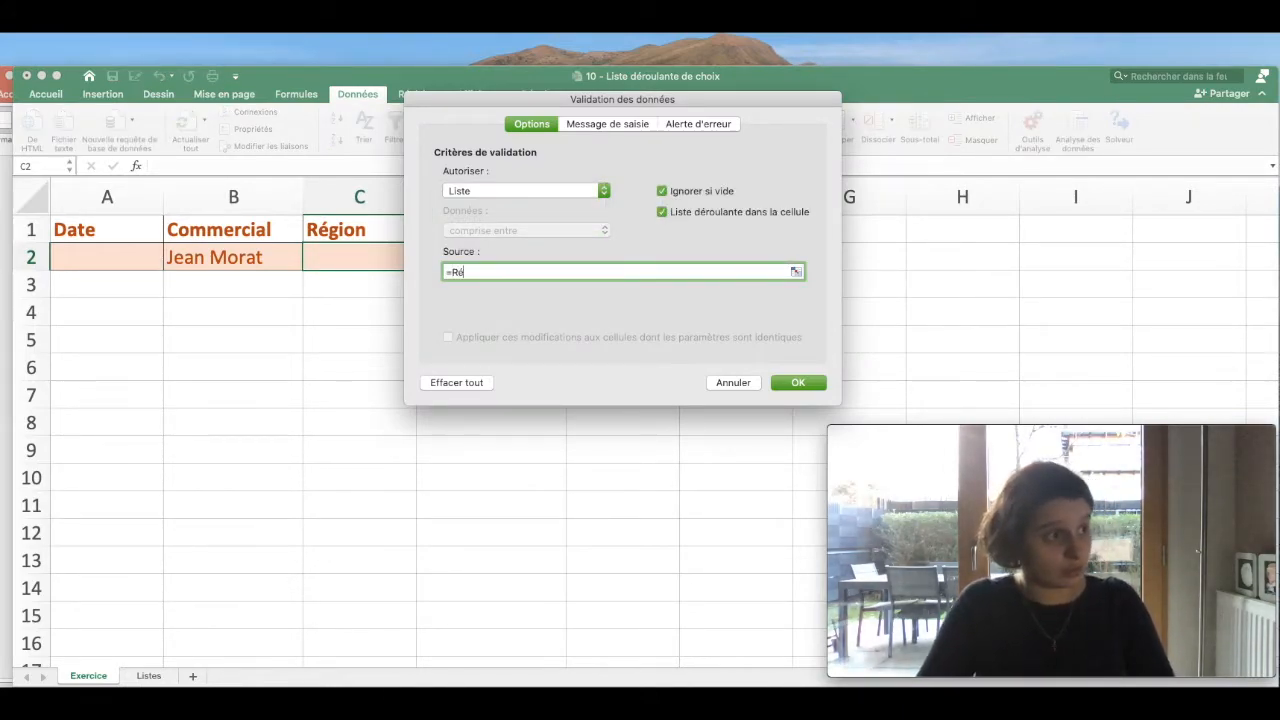
{"action": "type", "text": "gions"}
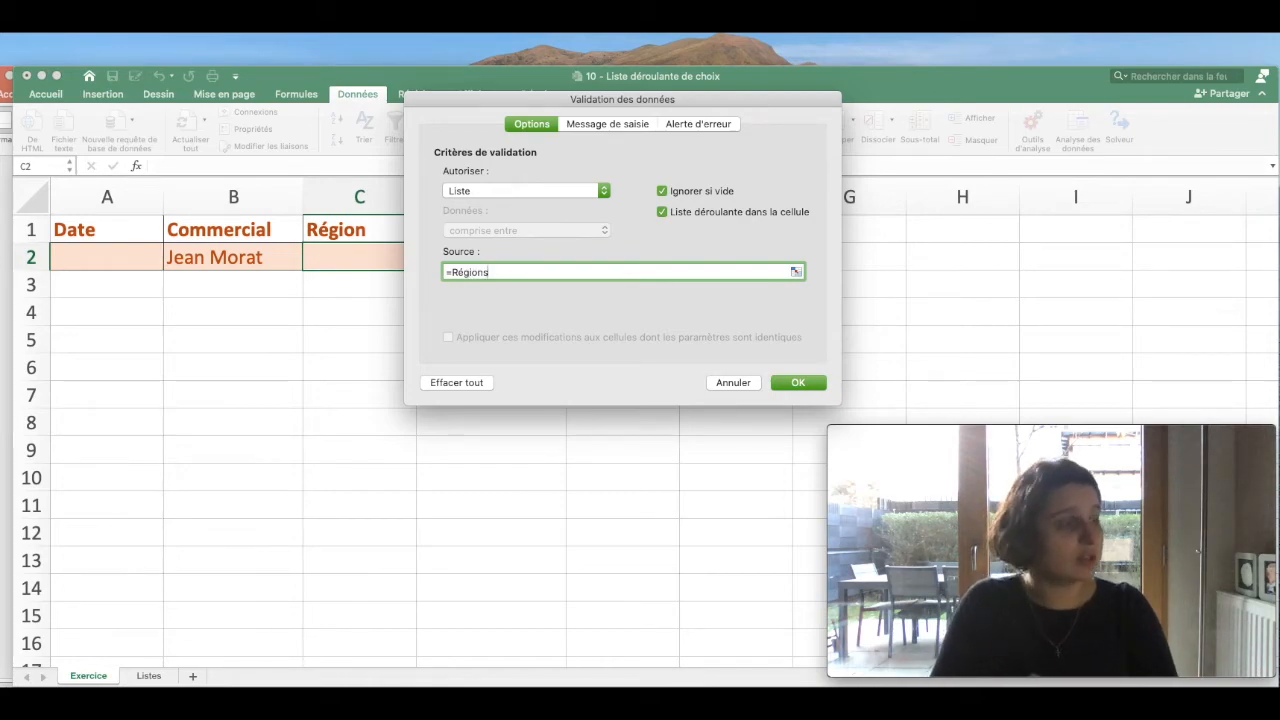
{"action": "key", "text": "Return"}
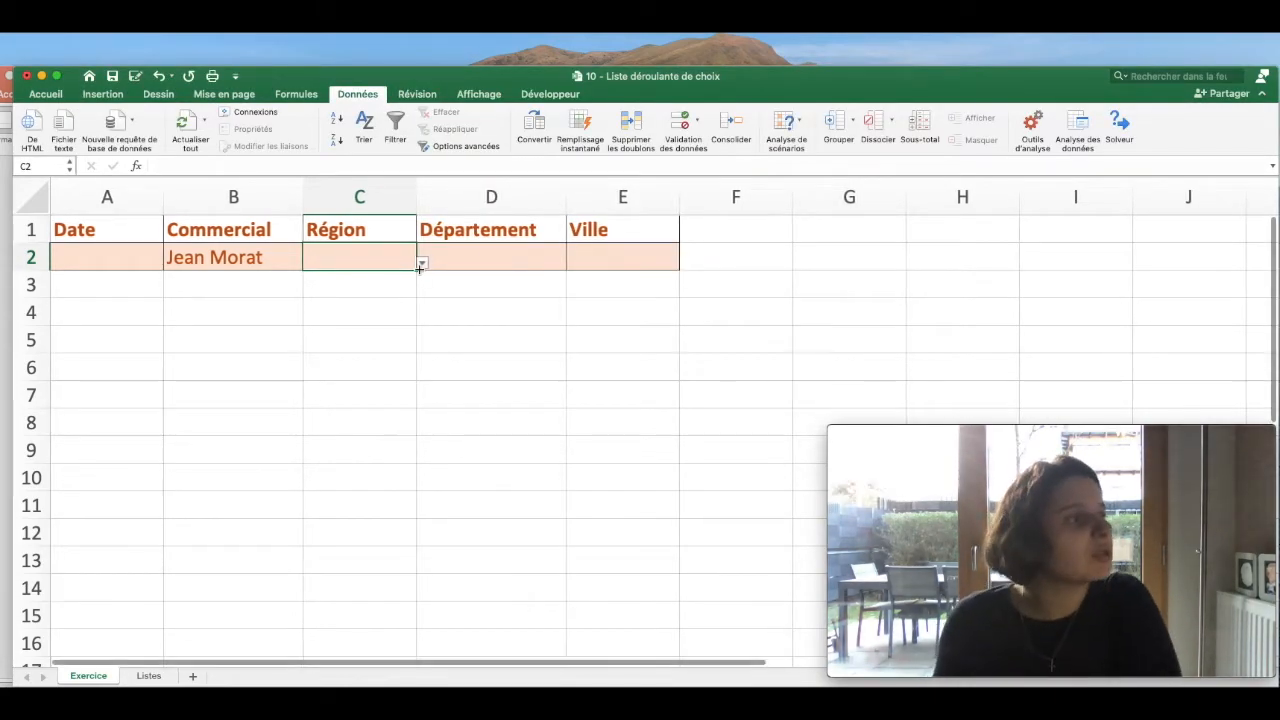
Choose PACA from the drop-down list in C2 and select cell D2 under Département
{"action": "left_click", "coordinate": [422, 262]}
{"action": "left_click", "coordinate": [320, 294]}
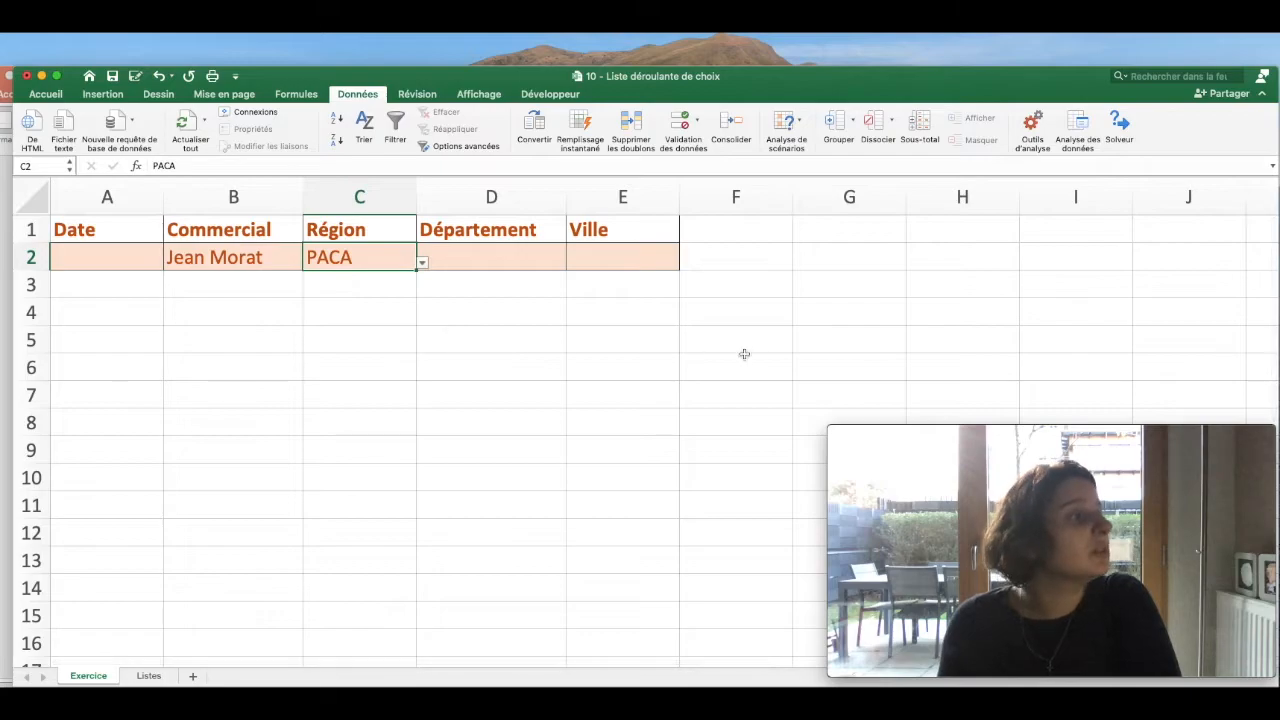
{"action": "left_click", "coordinate": [530, 263]}
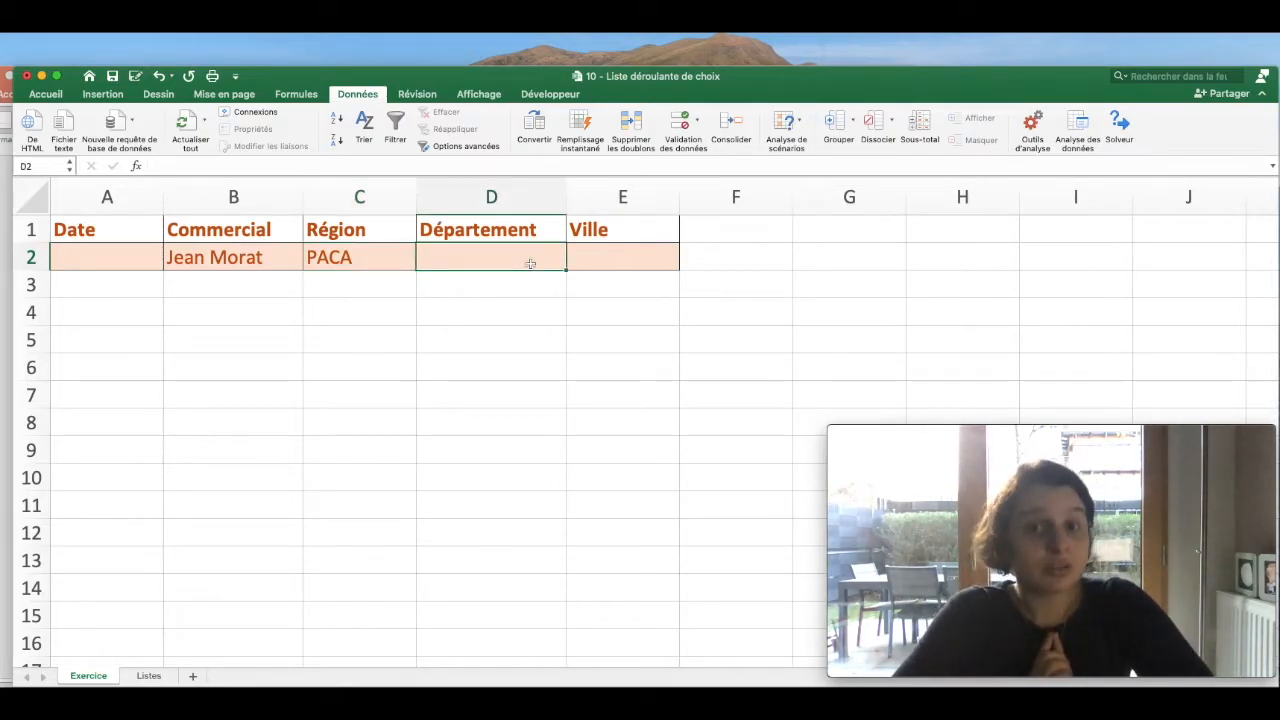
Review the department names in C3:D8 under Départements on the Listes sheet and return to the Exercice sheet
{"action": "left_click", "coordinate": [158, 676]}
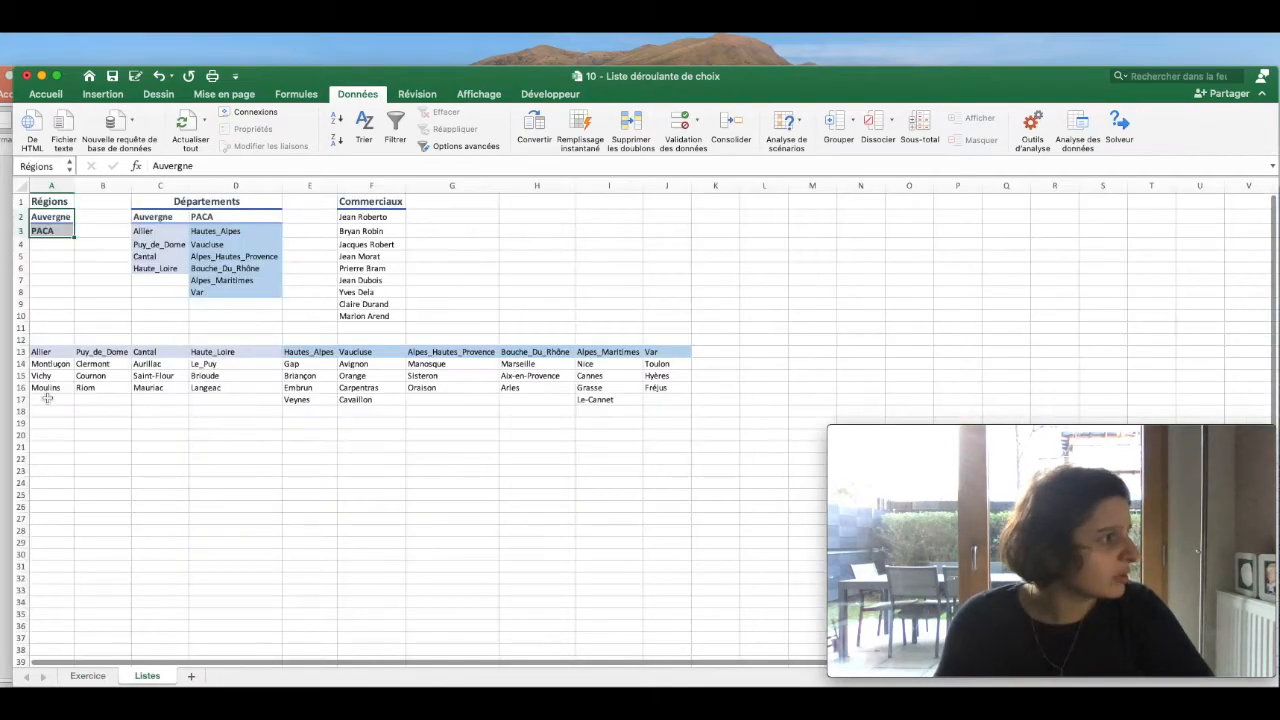
{"action": "left_click_drag", "start_coordinate": [145, 232], "coordinate": [257, 290]}
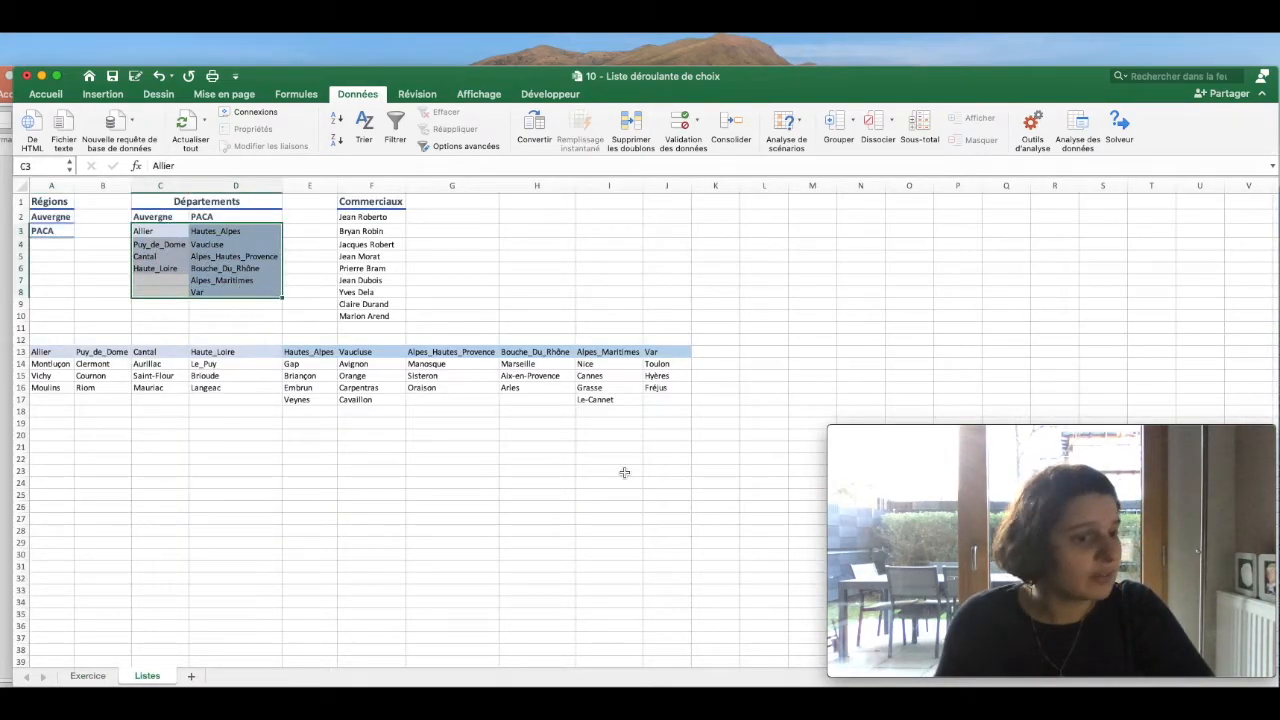
{"action": "left_click_drag", "start_coordinate": [970, 436], "coordinate": [959, 422]}
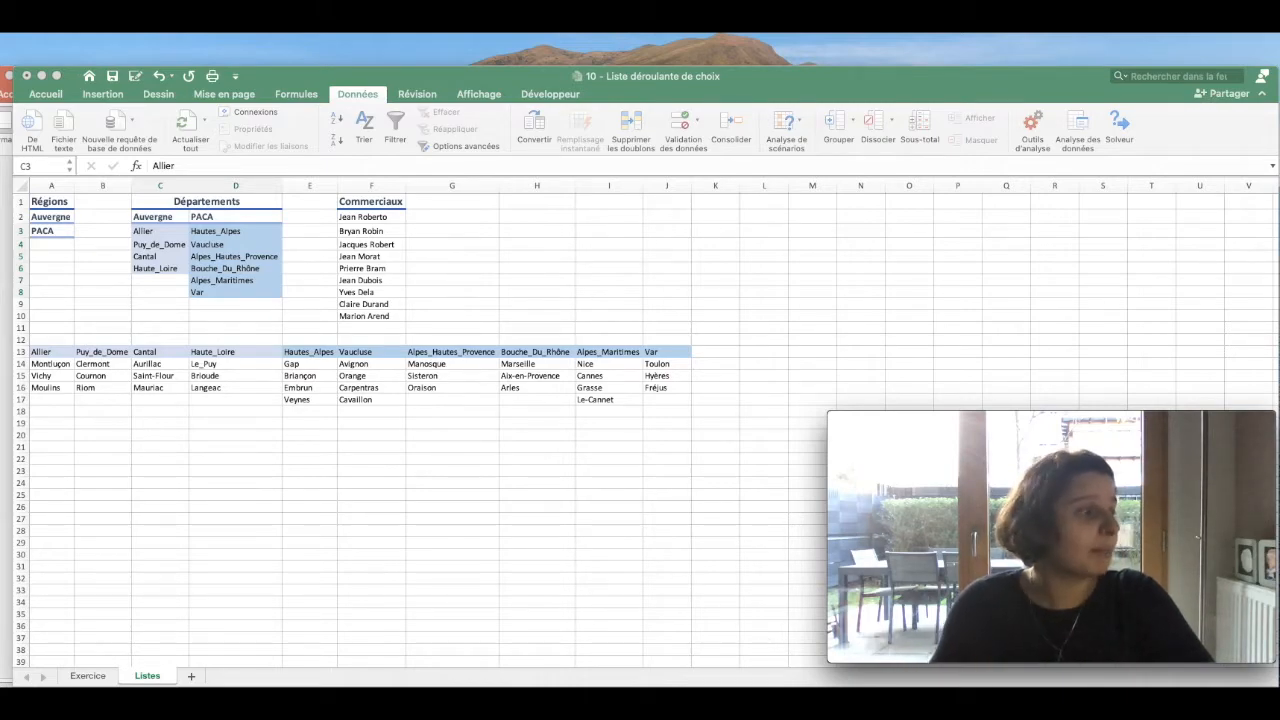
{"action": "left_click", "coordinate": [90, 681]}
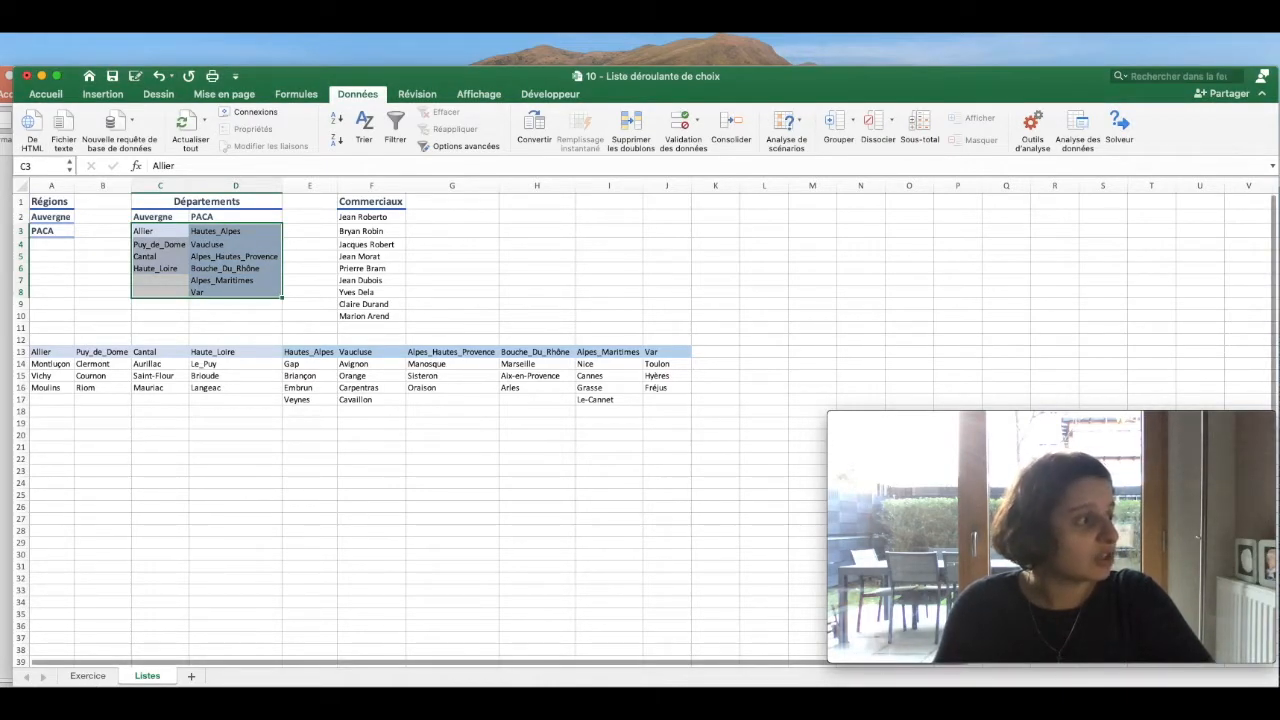
{"action": "left_click", "coordinate": [78, 679]}
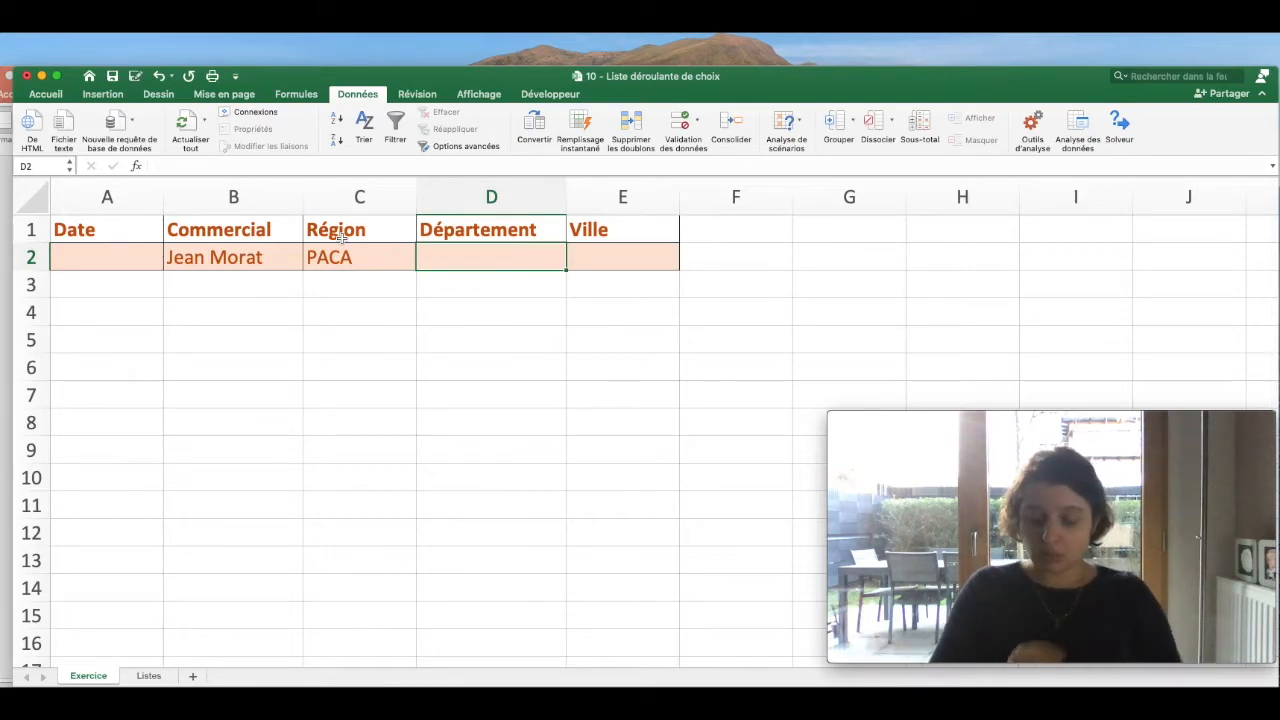
Restrict cell D2 under Département on the Exercice sheet to a validation list with the source =indirect(C2)
{"action": "left_click", "coordinate": [683, 128]}
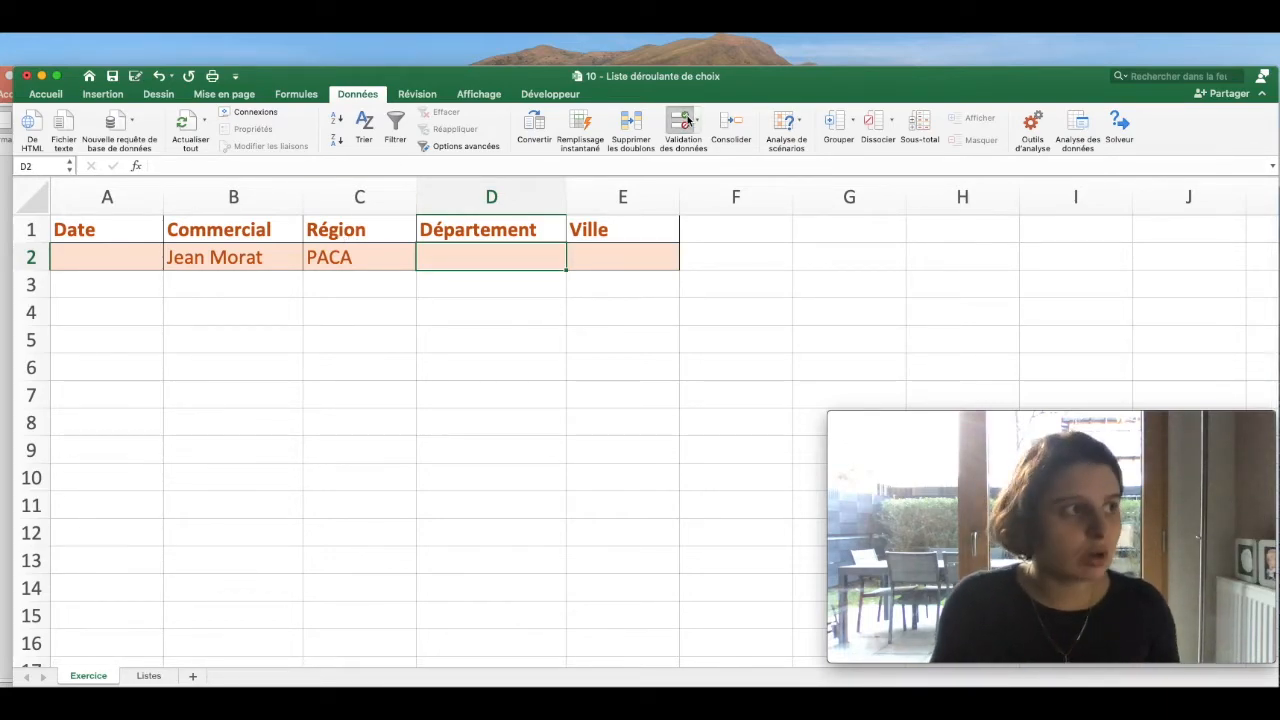
{"action": "left_click", "coordinate": [519, 191]}
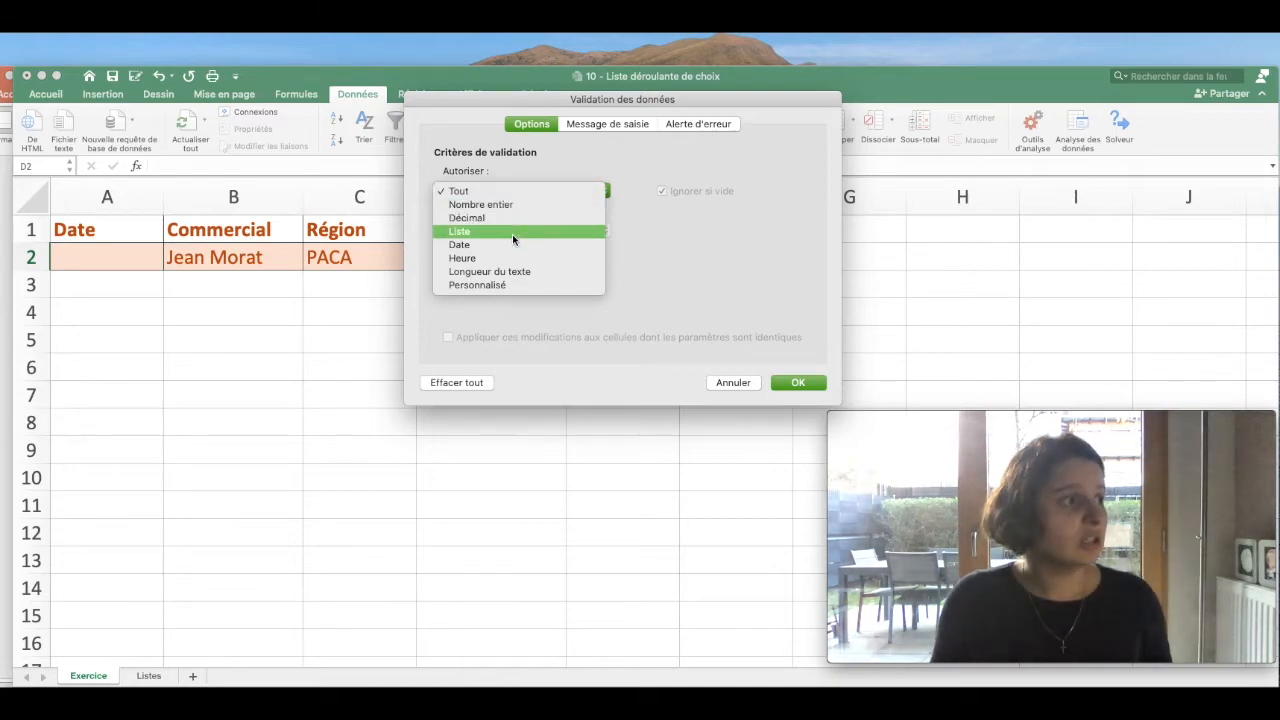
{"action": "left_click", "coordinate": [514, 232]}
{"action": "left_click", "coordinate": [478, 273]}
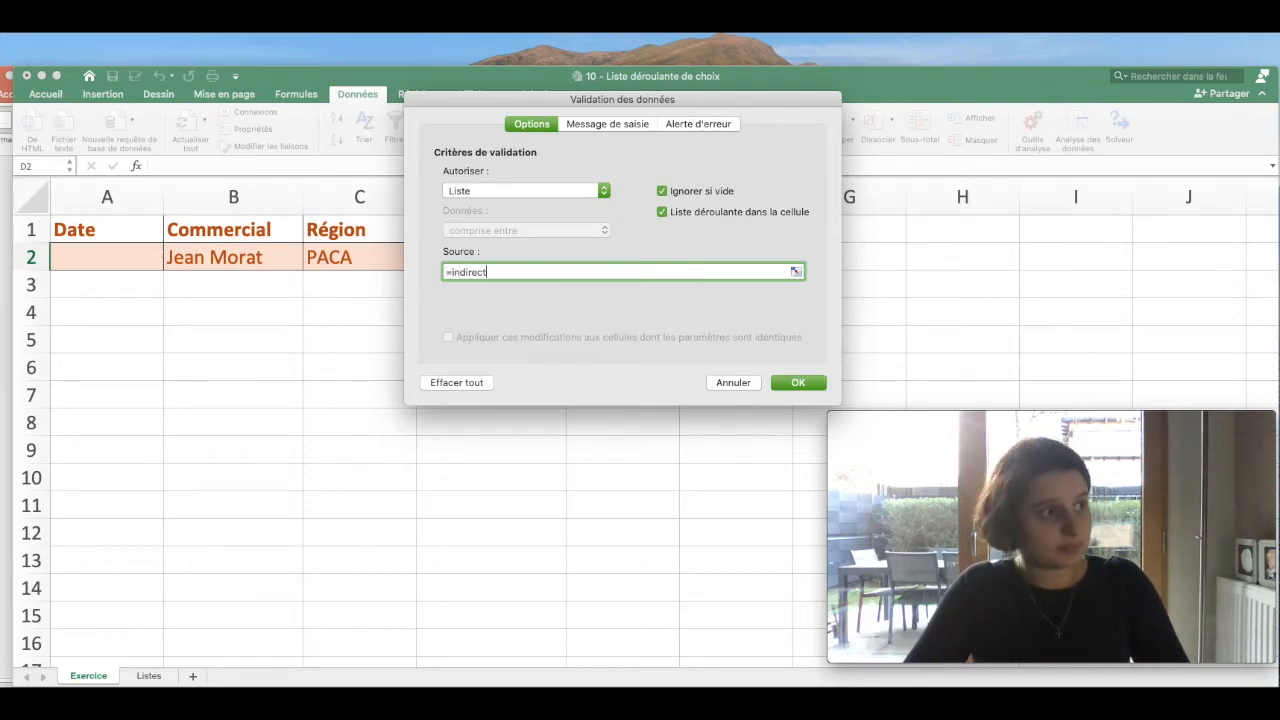
{"action": "left_click_drag", "start_coordinate": [490, 105], "coordinate": [603, 177]}
{"action": "type", "text": "=indirect(C2"}
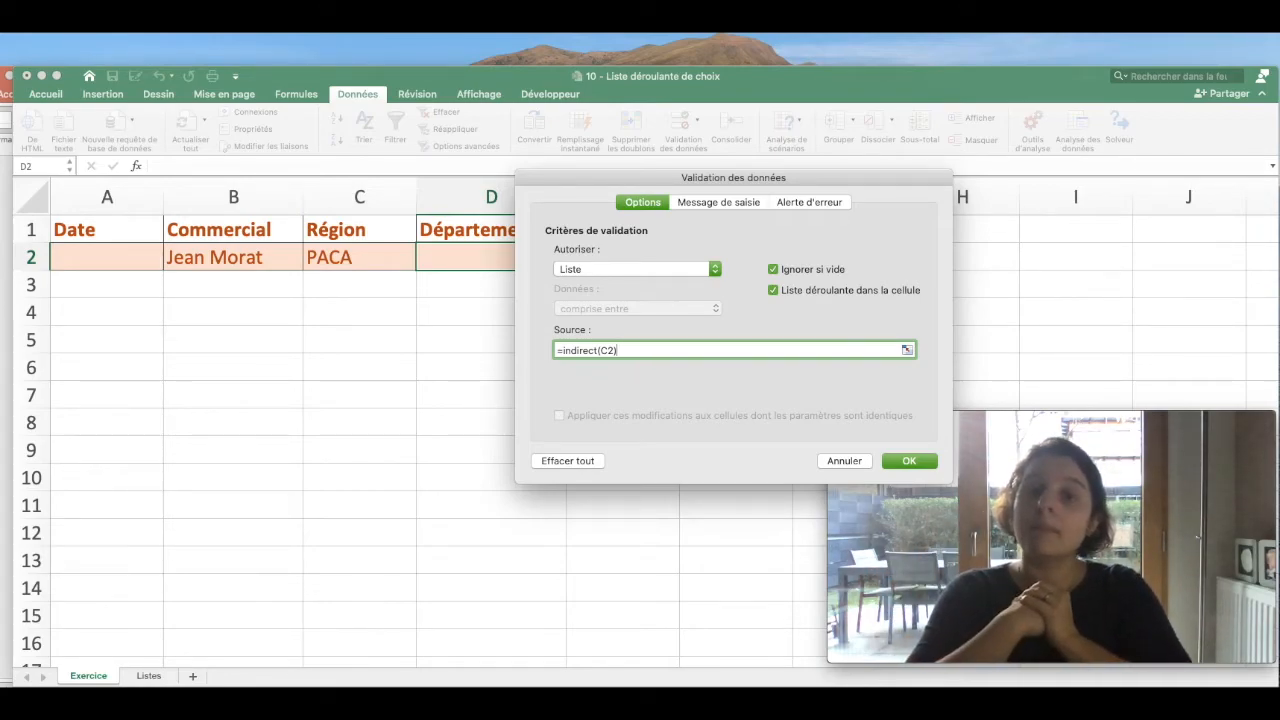
{"action": "left_click", "coordinate": [897, 461]}
Check the choices offered in D2 under Département, and switch the region in C2 to Auvergne
{"action": "left_click", "coordinate": [571, 264]}
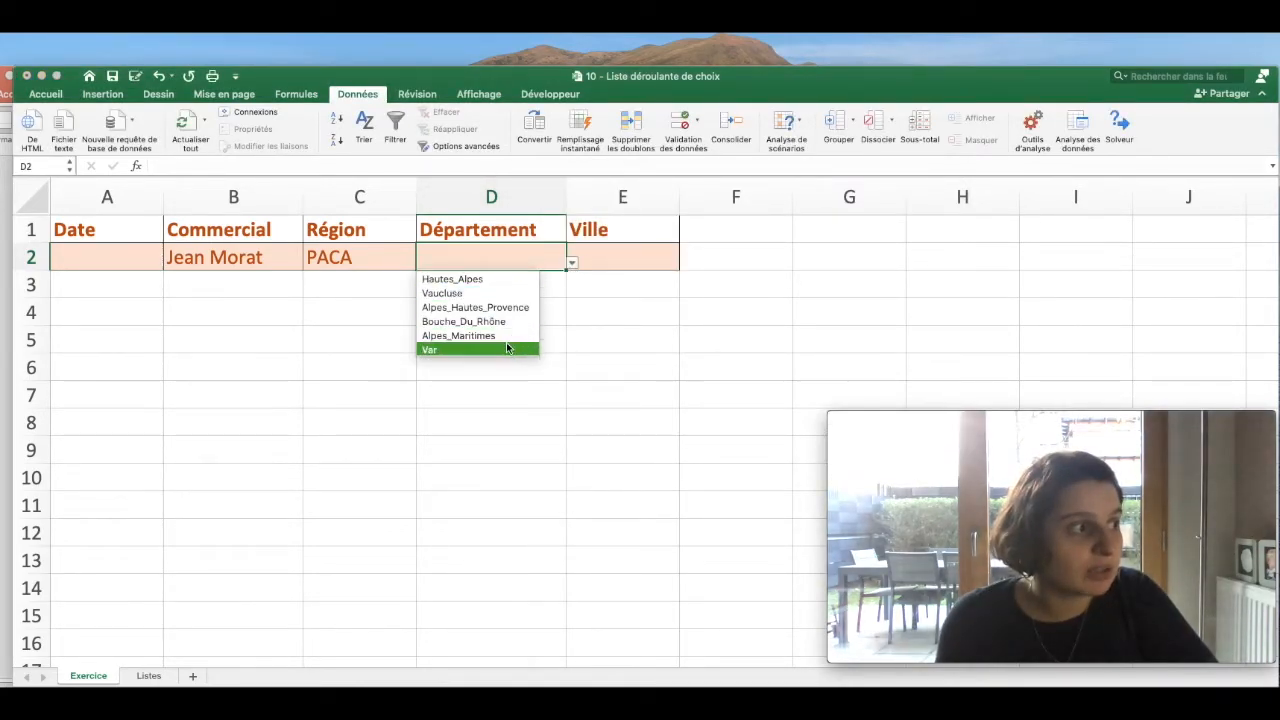
{"action": "left_click", "coordinate": [364, 281]}
{"action": "left_click", "coordinate": [366, 250]}
{"action": "left_click", "coordinate": [421, 262]}
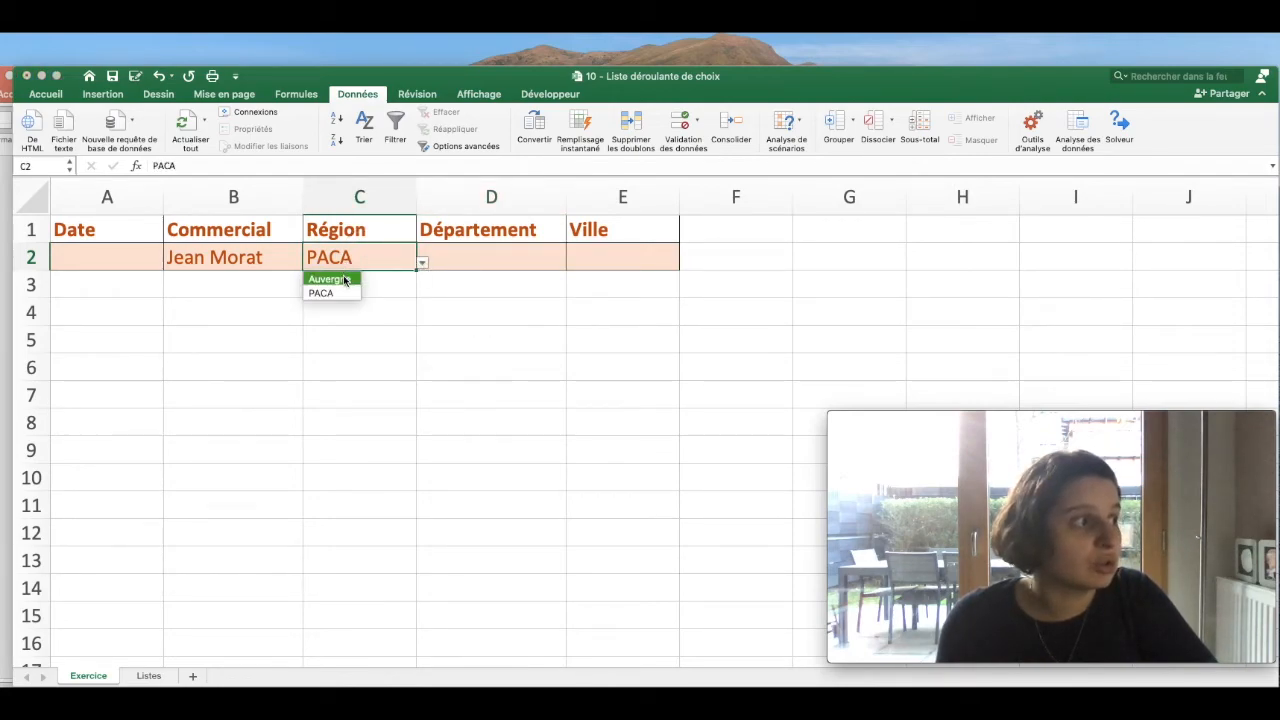
{"action": "left_click", "coordinate": [345, 281]}
Examine the choices that D2 offers under Département for the Auvergne region
{"action": "left_click", "coordinate": [489, 257]}
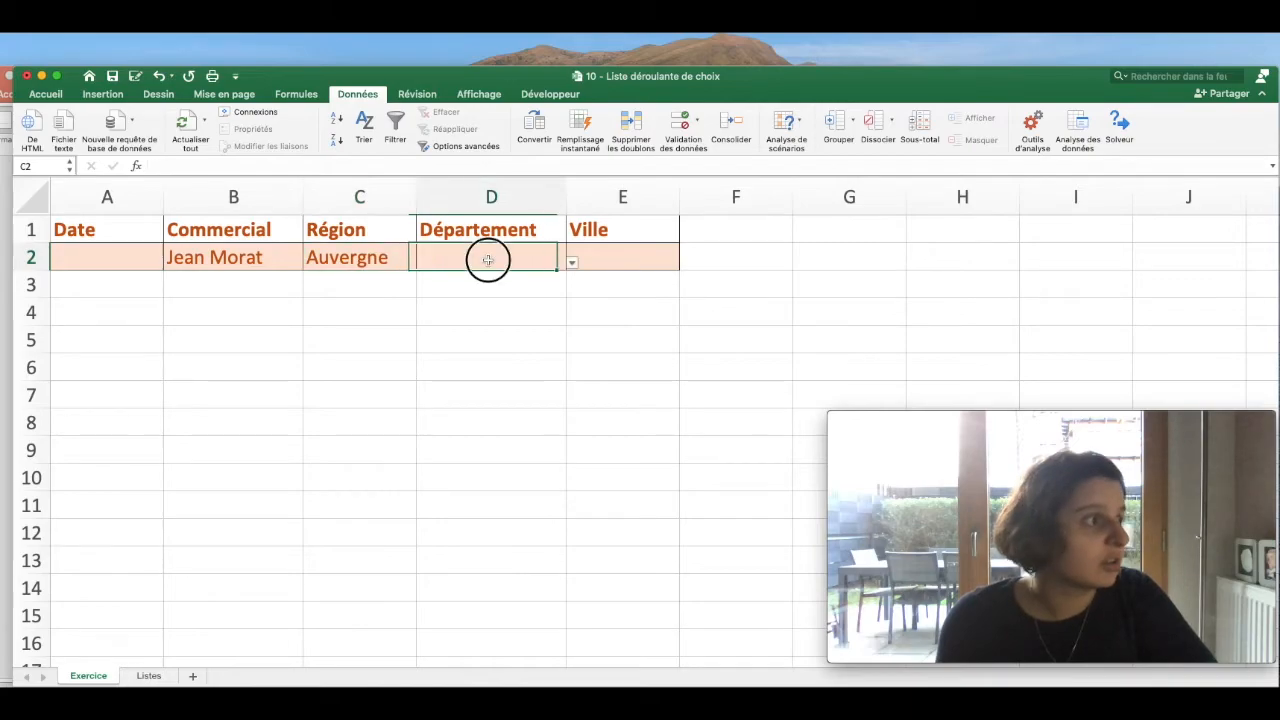
{"action": "left_click", "coordinate": [572, 262]}
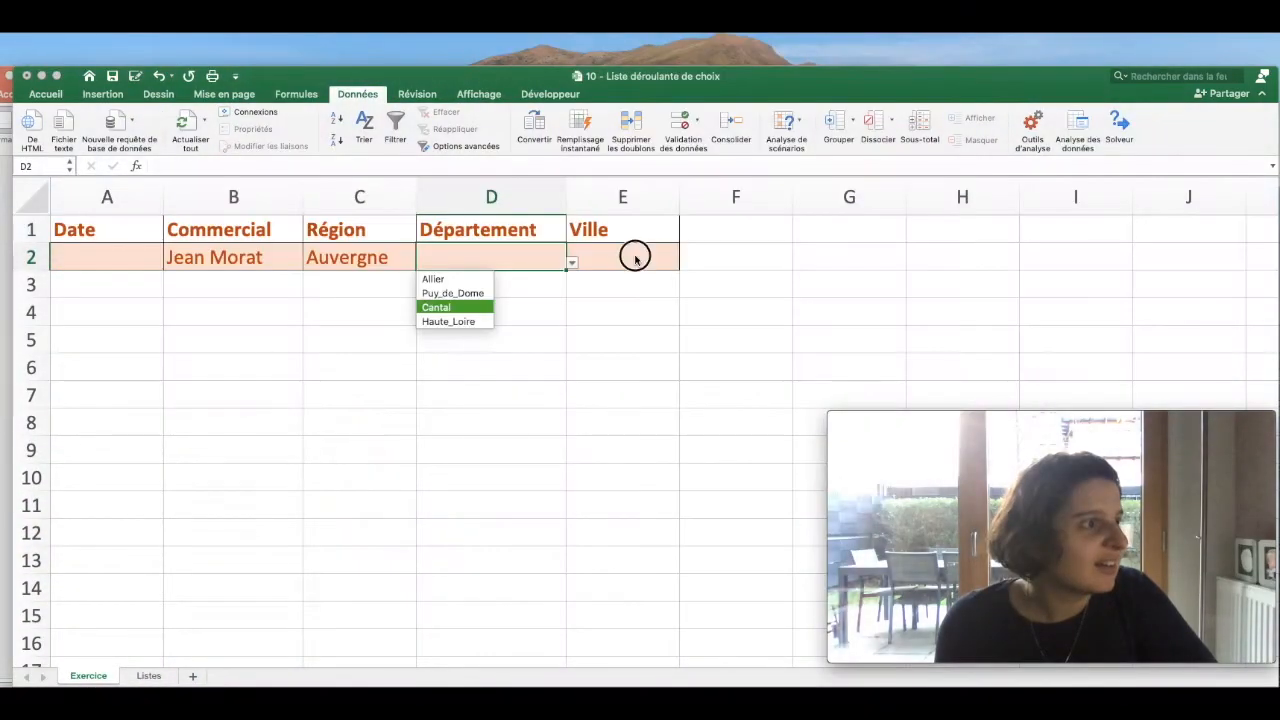
{"action": "left_click", "coordinate": [634, 255]}
Restrict cell E2 under Ville to a validation list with the source =indirect(D2), keeping this source despite D2 being empty
{"action": "left_click", "coordinate": [634, 256]}
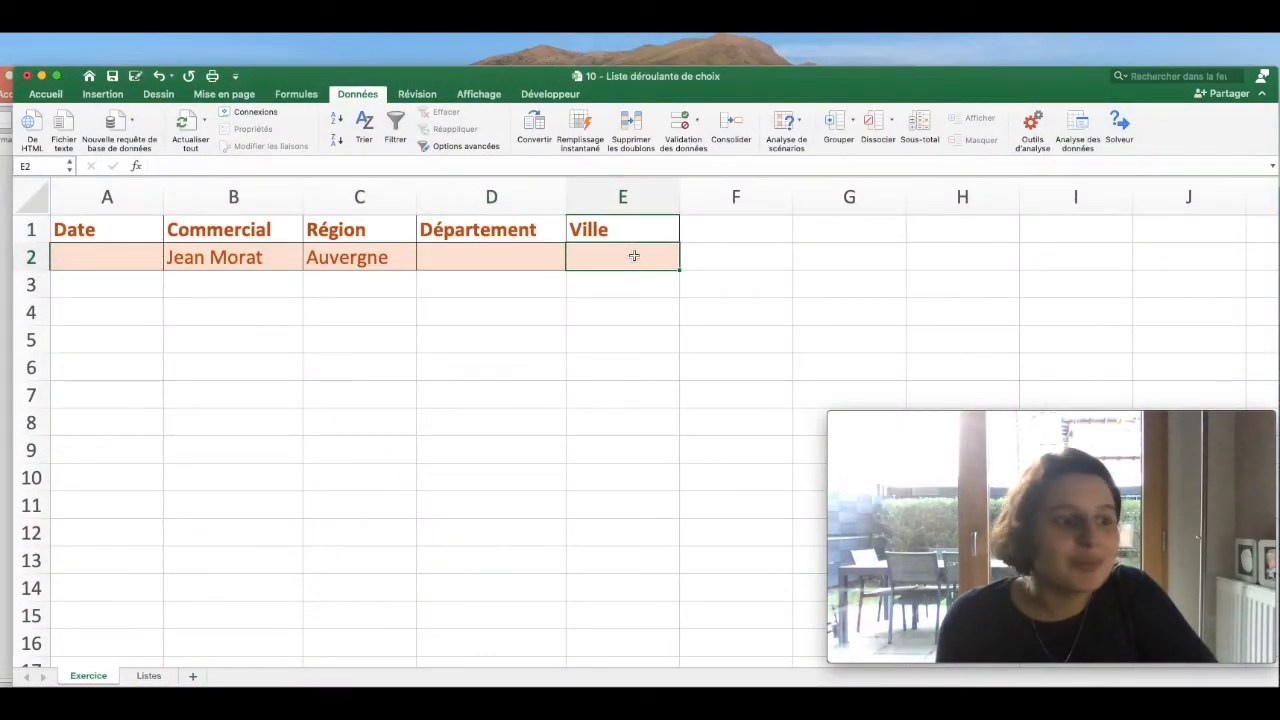
{"action": "left_click", "coordinate": [678, 124]}
{"action": "left_click", "coordinate": [497, 190]}
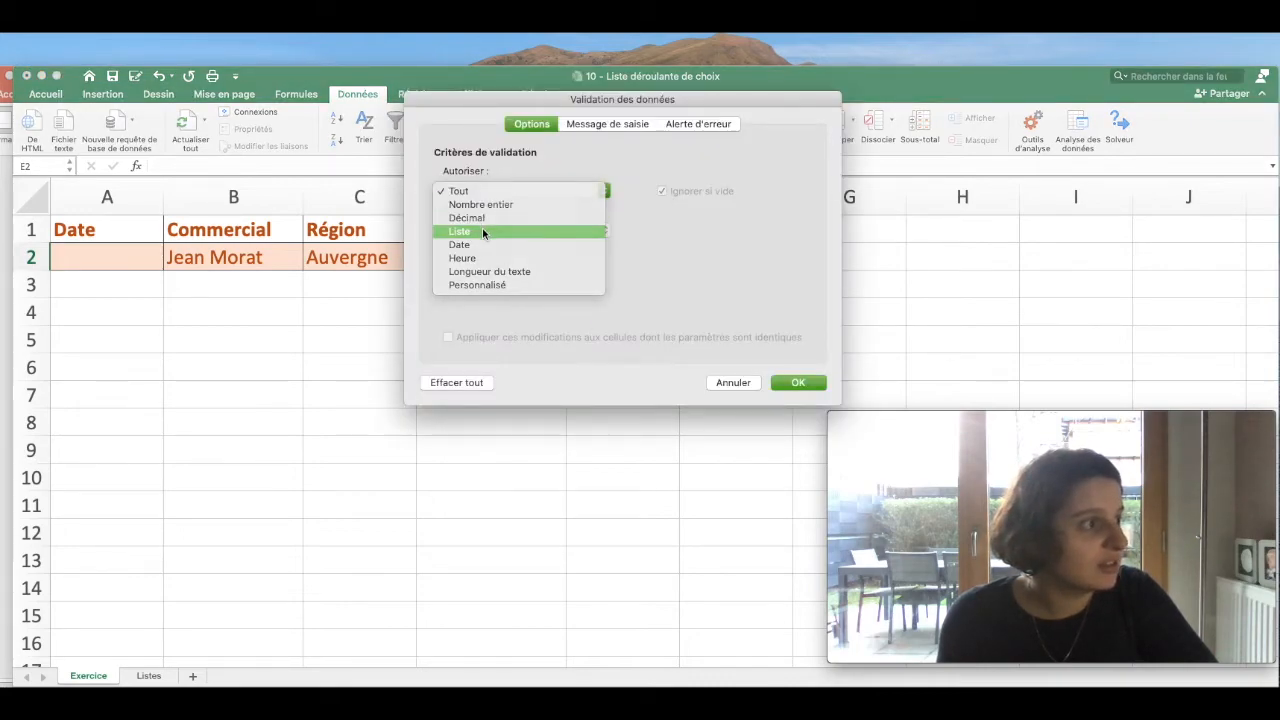
{"action": "left_click", "coordinate": [486, 231]}
{"action": "left_click", "coordinate": [472, 268]}
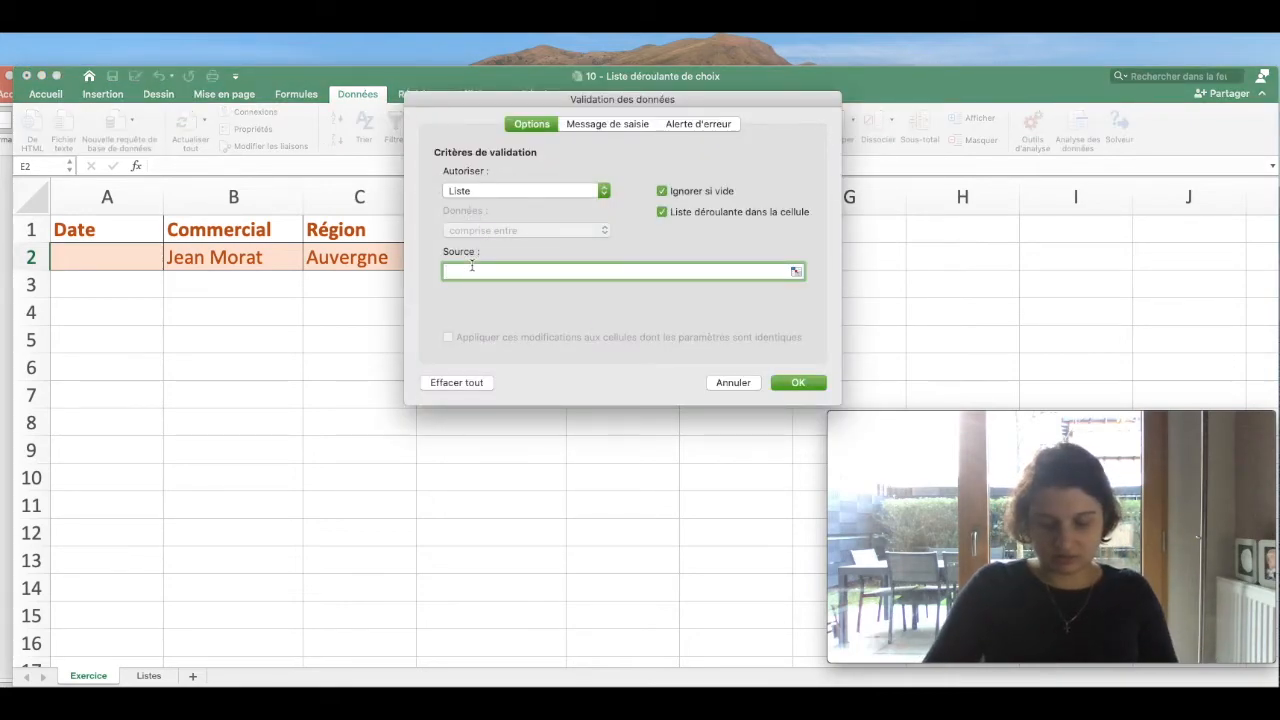
{"action": "type", "text": "=indire"}
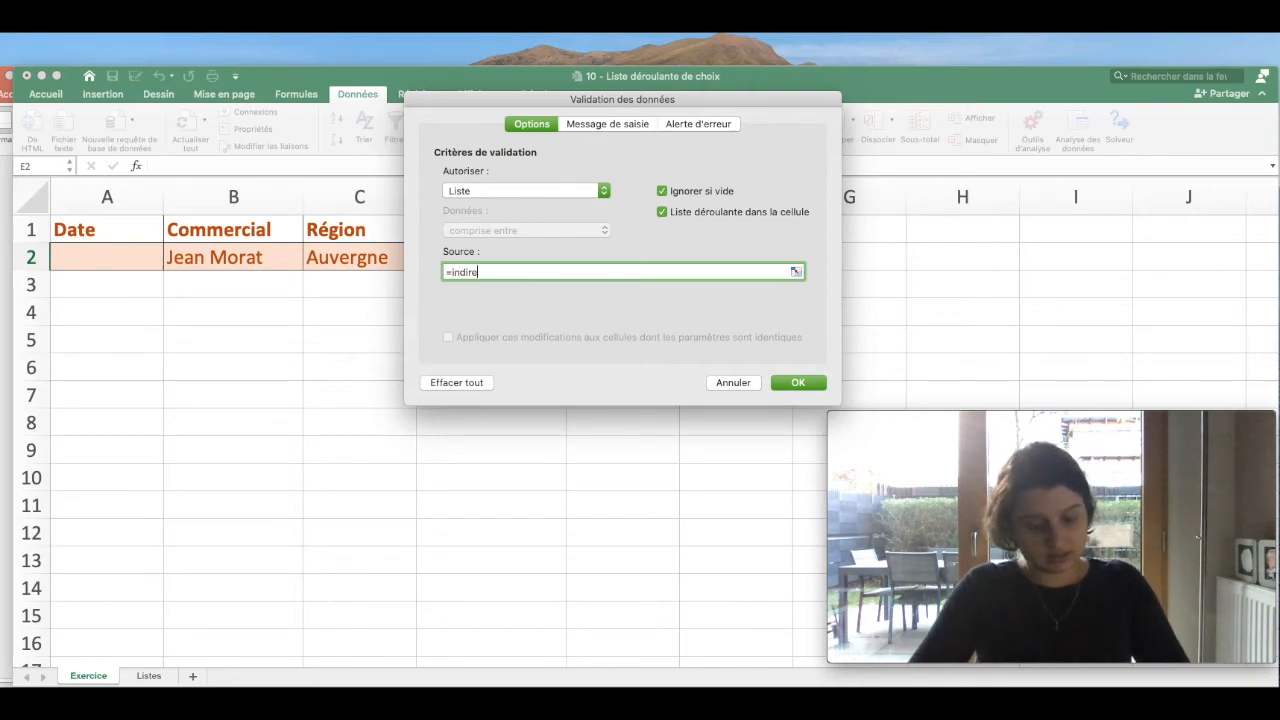
{"action": "type", "text": "ct(D2"}
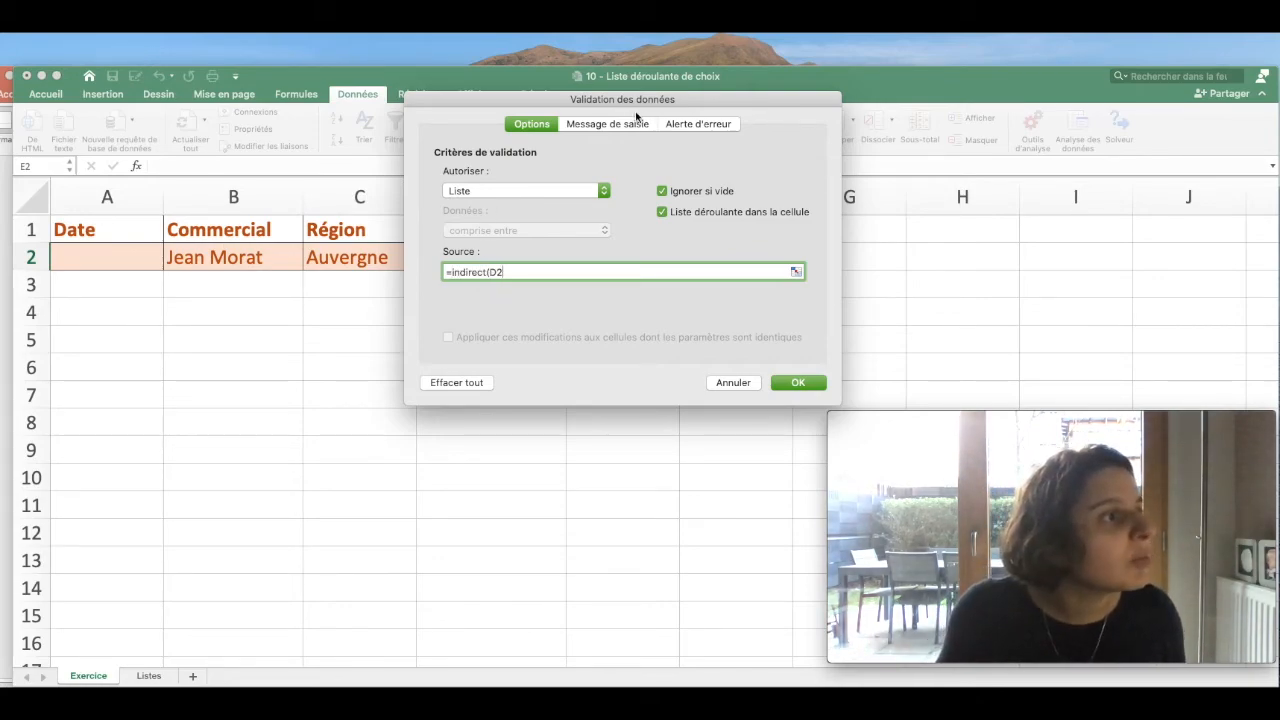
{"action": "left_click_drag", "start_coordinate": [636, 117], "coordinate": [560, 313]}
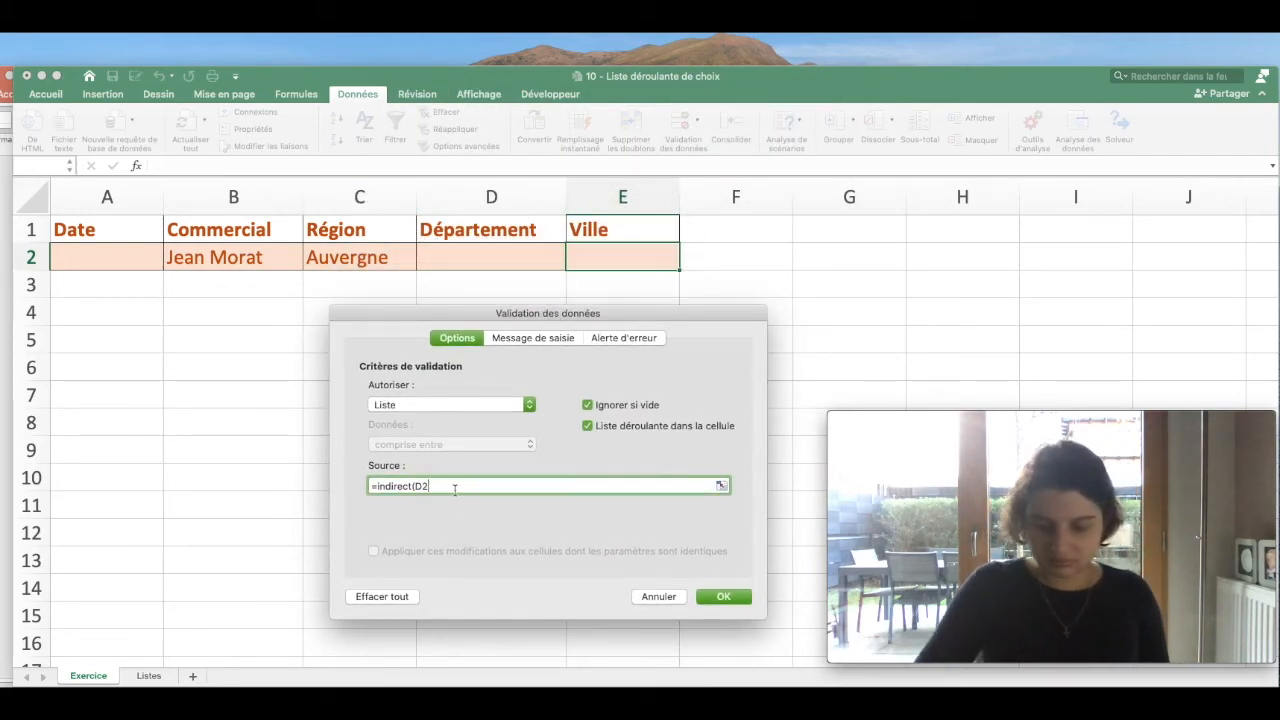
{"action": "key", "text": "Return"}
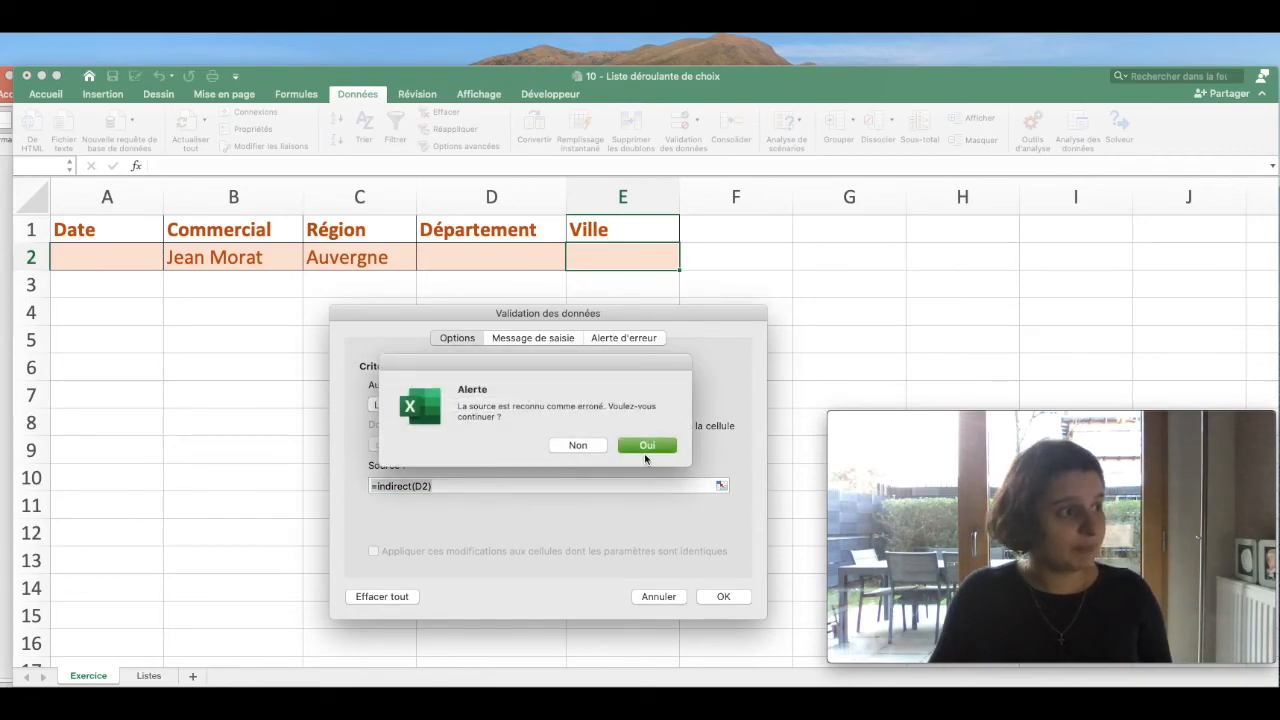
{"action": "left_click", "coordinate": [645, 448]}
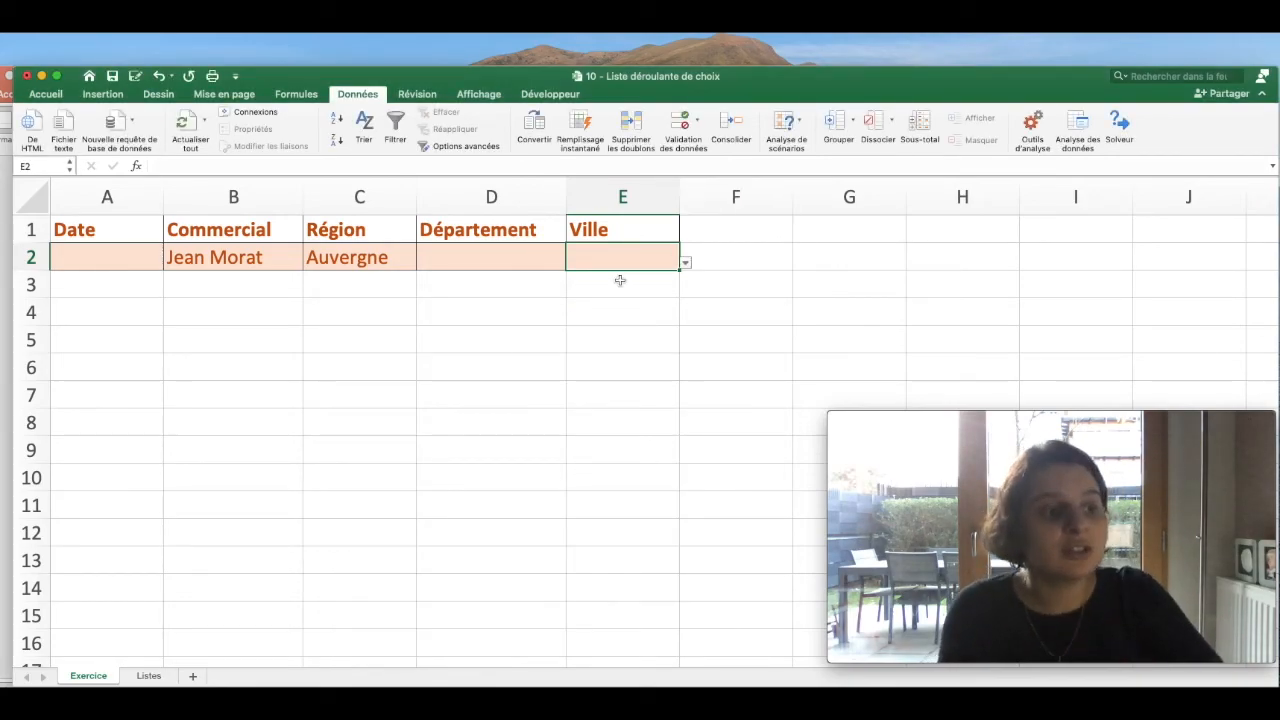
Choose Cantal from the drop-down list in D2 and Saint-Flour from the one in E2
{"action": "left_click", "coordinate": [506, 256]}
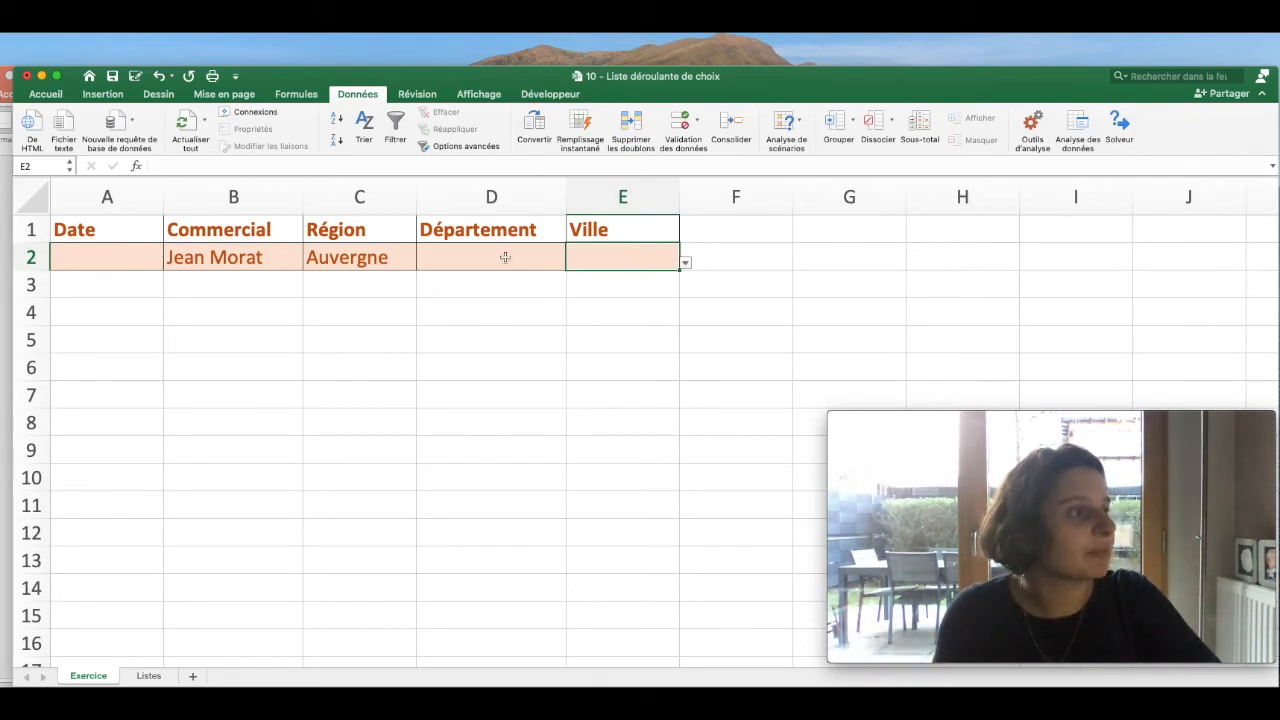
{"action": "left_click", "coordinate": [573, 265]}
{"action": "left_click", "coordinate": [468, 305]}
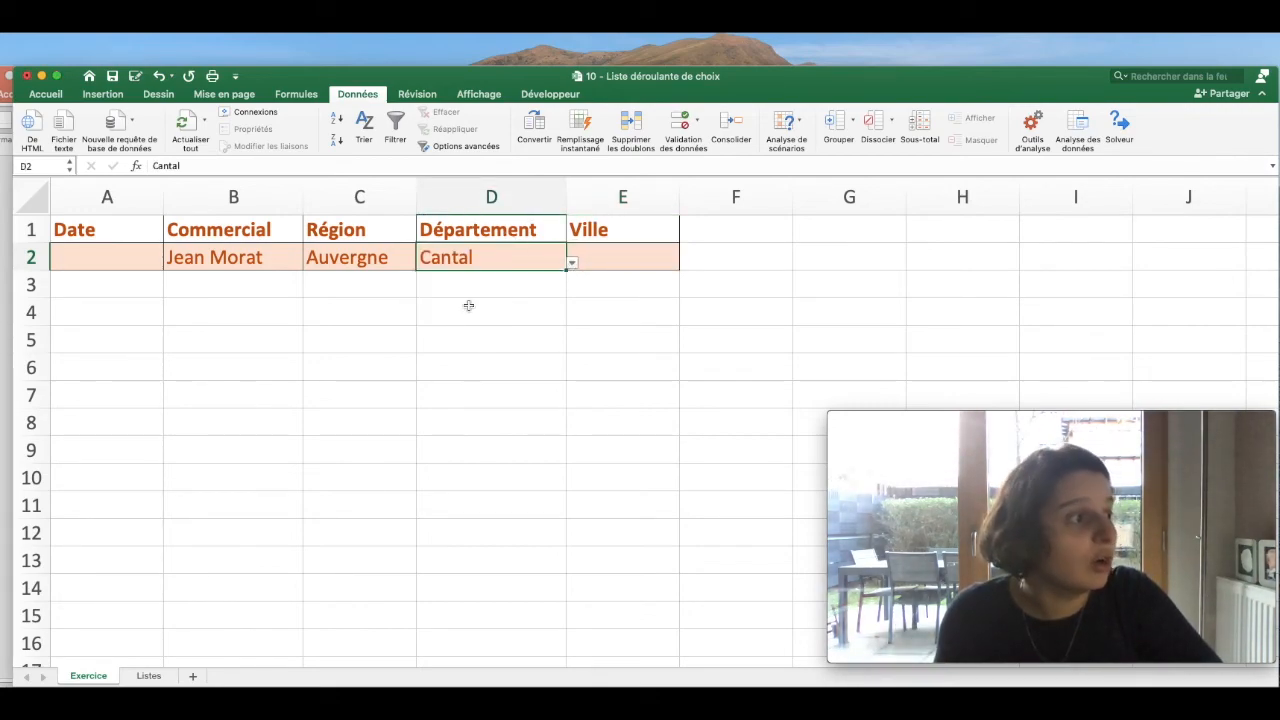
{"action": "left_click", "coordinate": [604, 247]}
{"action": "left_click", "coordinate": [684, 263]}
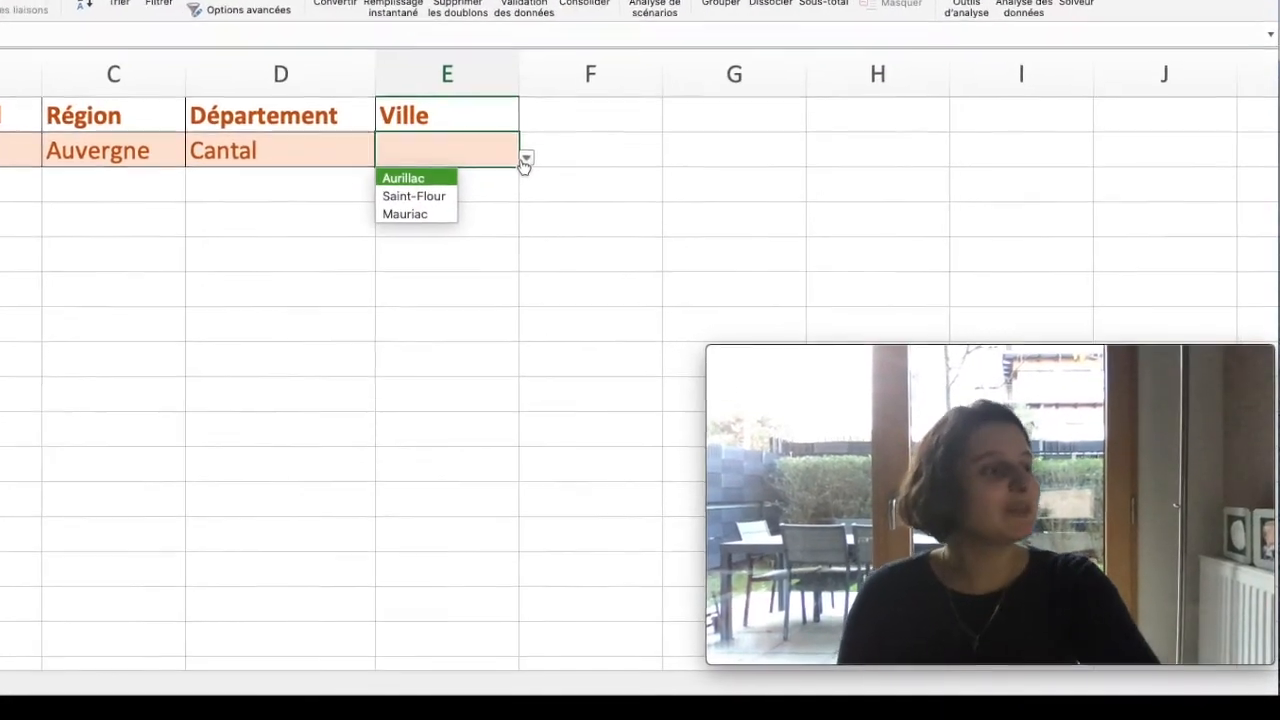
{"action": "left_click", "coordinate": [413, 196]}
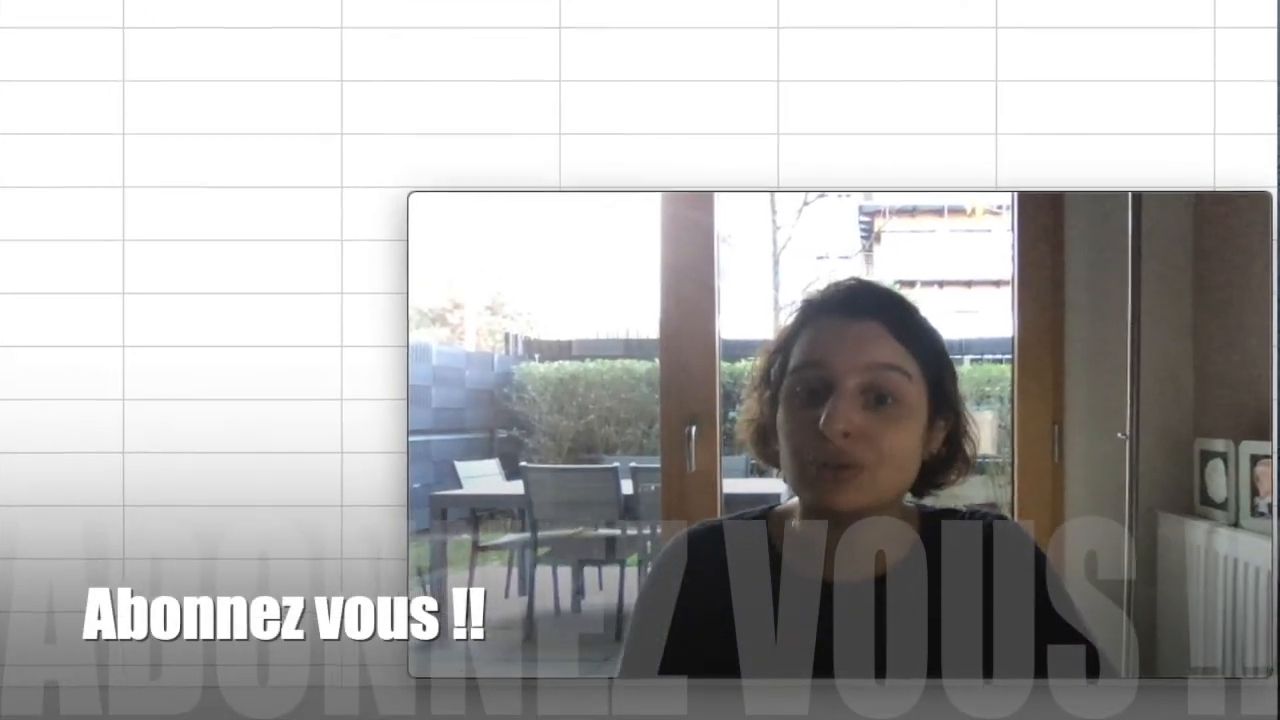